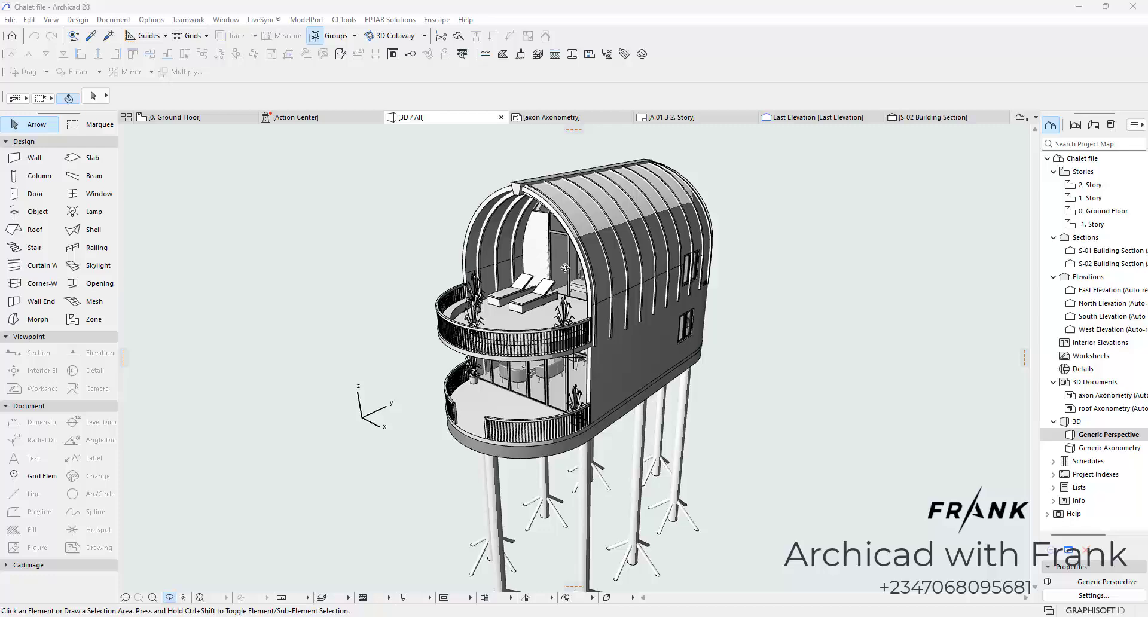
Step: Orbit and zoom the 3D views to inspect the chalet and the chess model from several sides
{"action": "scroll", "coordinate": [537, 290], "scroll_direction": "down", "scroll_amount": 2}
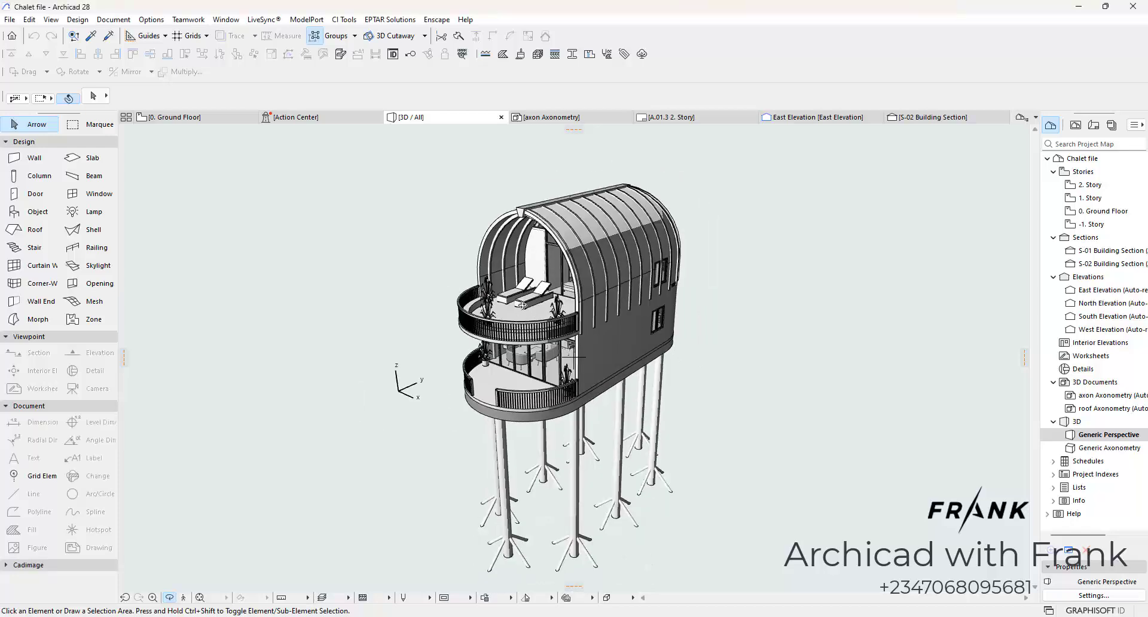
{"action": "mouse_move", "coordinate": [530, 231]}
{"action": "left_mouse_down"}
{"action": "mouse_move", "coordinate": [526, 251]}
{"action": "mouse_move", "coordinate": [525, 195]}
{"action": "mouse_move", "coordinate": [518, 239]}
{"action": "left_mouse_up"}
{"action": "scroll", "coordinate": [499, 299], "scroll_direction": "up", "scroll_amount": 5}
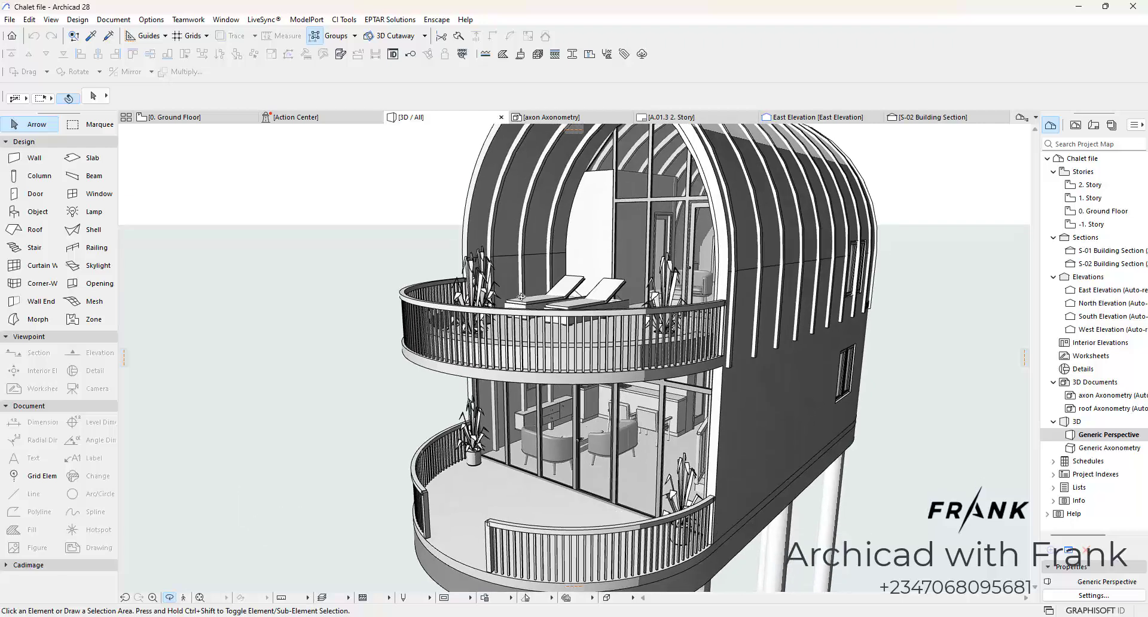
{"action": "scroll", "coordinate": [533, 297], "scroll_direction": "down", "scroll_amount": 5}
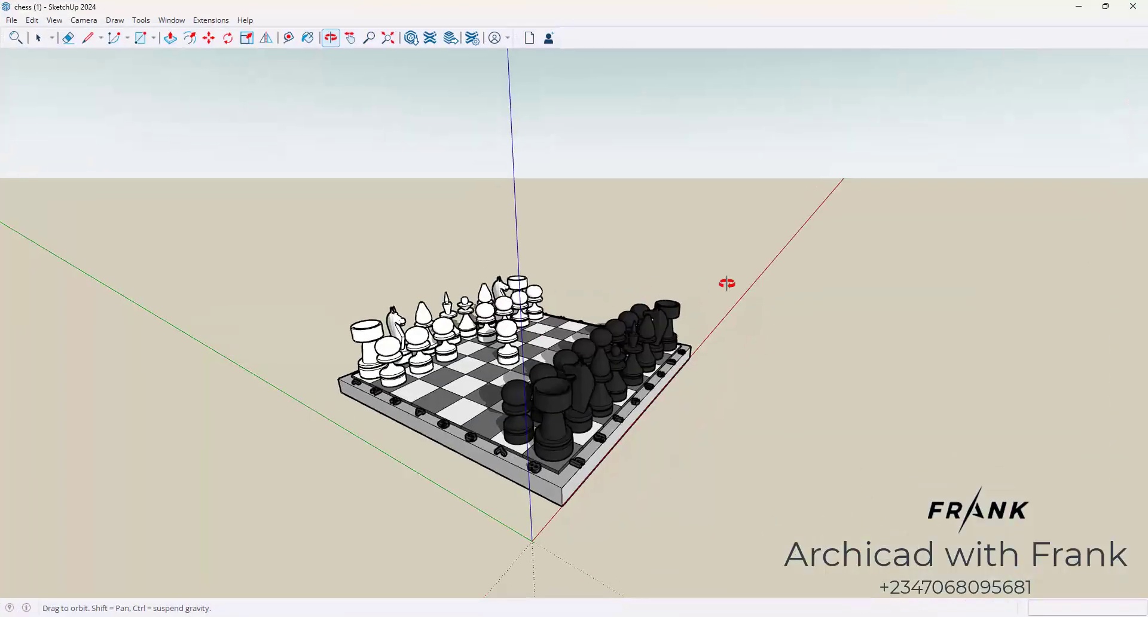
{"action": "mouse_move", "coordinate": [728, 282]}
{"action": "left_mouse_down"}
{"action": "mouse_move", "coordinate": [693, 306]}
{"action": "mouse_move", "coordinate": [351, 387]}
{"action": "mouse_move", "coordinate": [106, 385]}
{"action": "mouse_move", "coordinate": [633, 423]}
{"action": "mouse_move", "coordinate": [839, 422]}
{"action": "mouse_move", "coordinate": [687, 389]}
{"action": "mouse_move", "coordinate": [1031, 346]}
{"action": "mouse_move", "coordinate": [237, 376]}
{"action": "mouse_move", "coordinate": [399, 361]}
{"action": "left_mouse_up"}
{"action": "scroll", "coordinate": [485, 334], "scroll_direction": "up", "scroll_amount": 5}
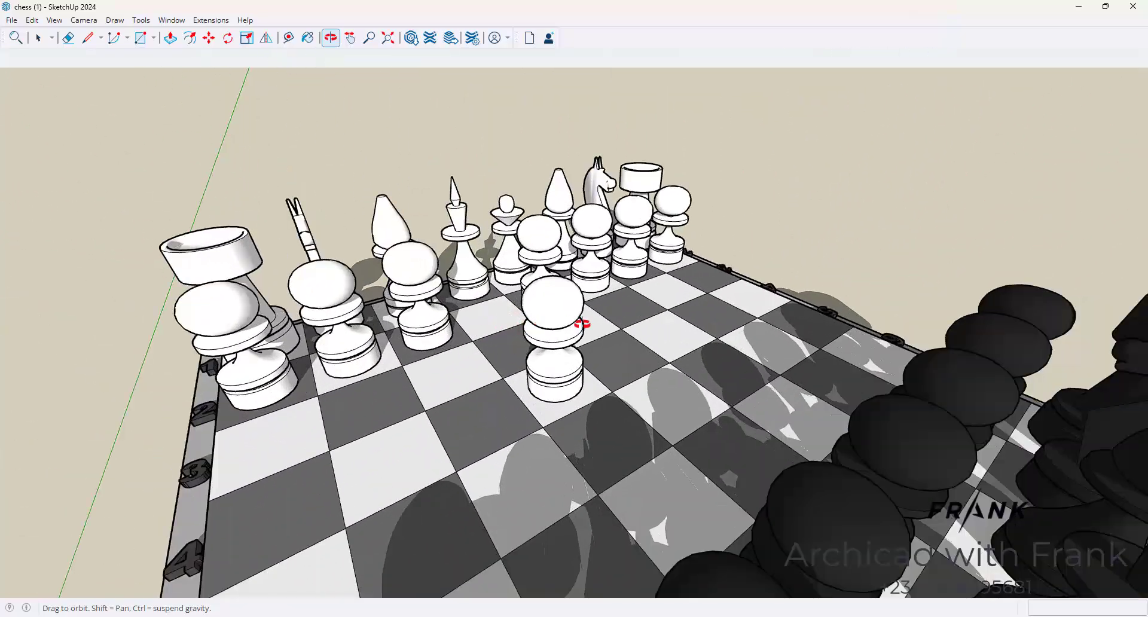
{"action": "scroll", "coordinate": [589, 287], "scroll_direction": "down", "scroll_amount": 4}
{"action": "scroll", "coordinate": [591, 271], "scroll_direction": "down", "scroll_amount": 2}
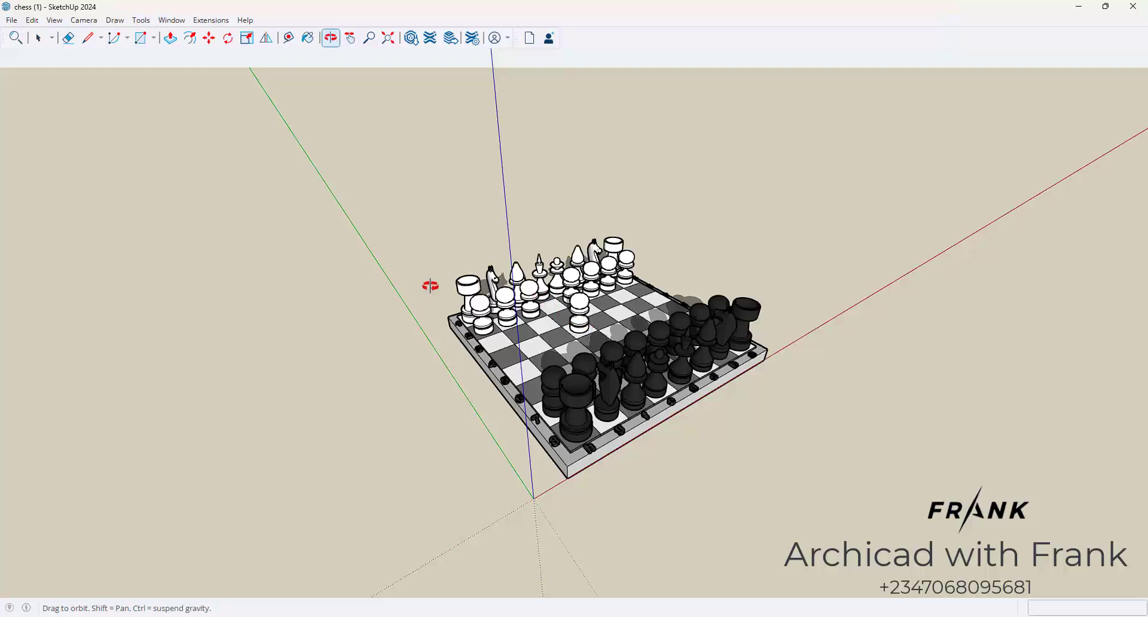
{"action": "left_click_drag", "start_coordinate": [428, 285], "coordinate": [913, 363]}
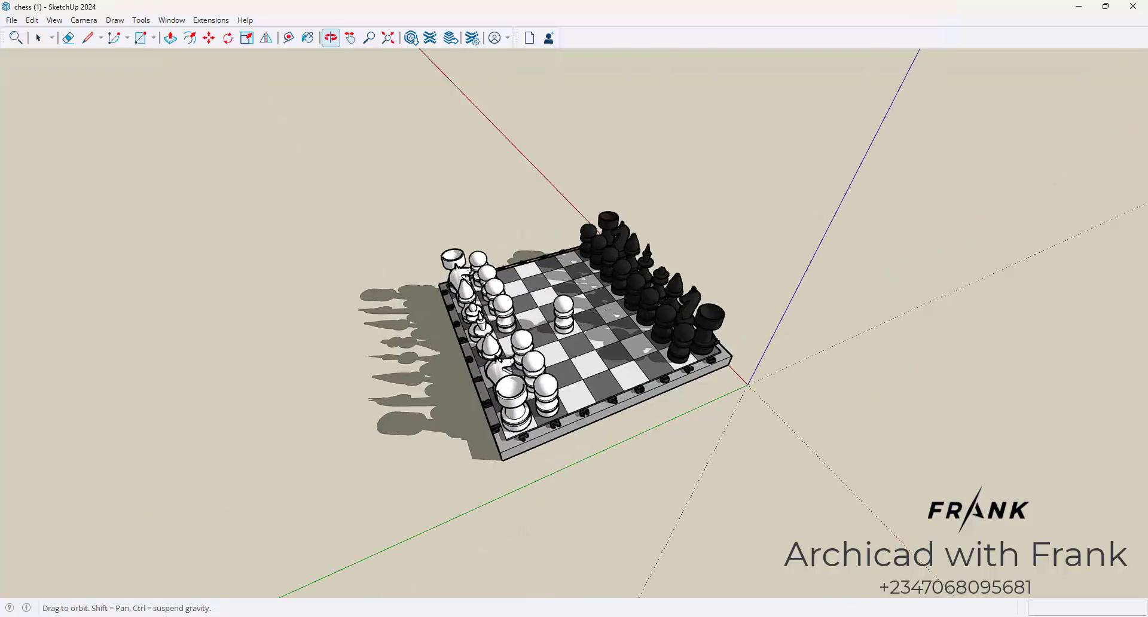
{"action": "mouse_move", "coordinate": [851, 612]}
{"action": "mouse_move", "coordinate": [745, 613]}
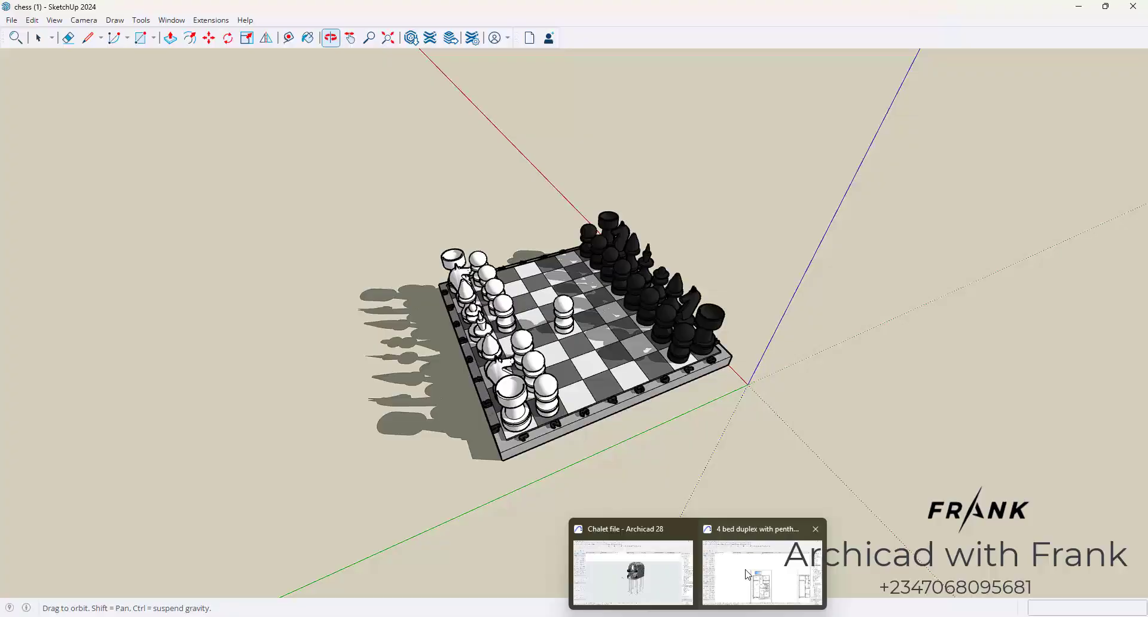
Step: Back in the chalet project, start a ModelPort Open 3D Model import
{"action": "left_click", "coordinate": [645, 562]}
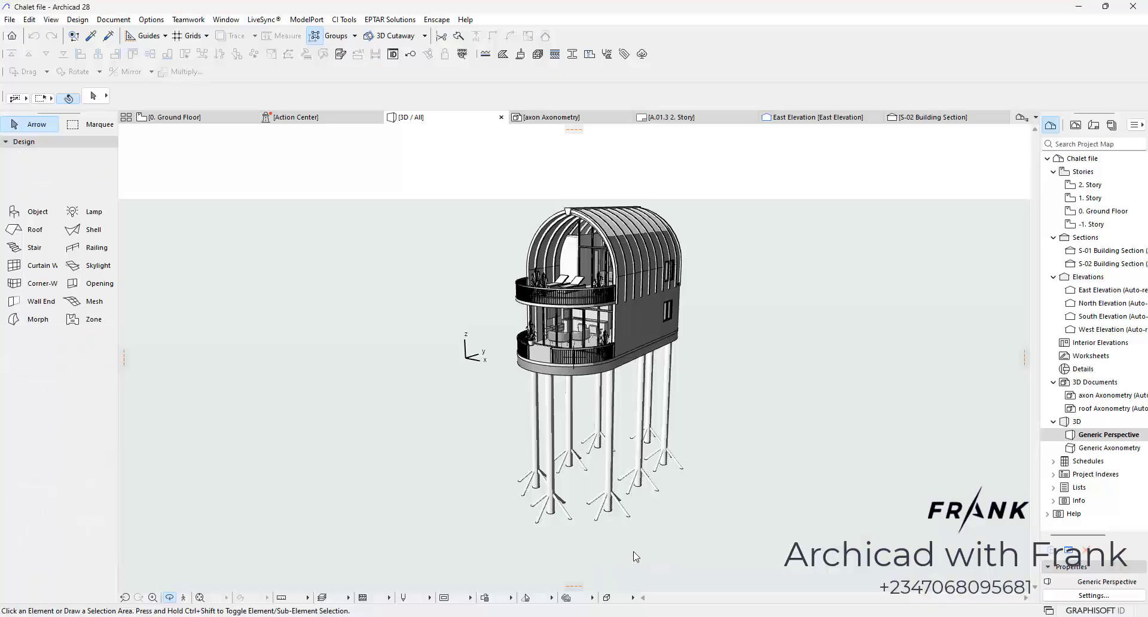
{"action": "left_click", "coordinate": [307, 19]}
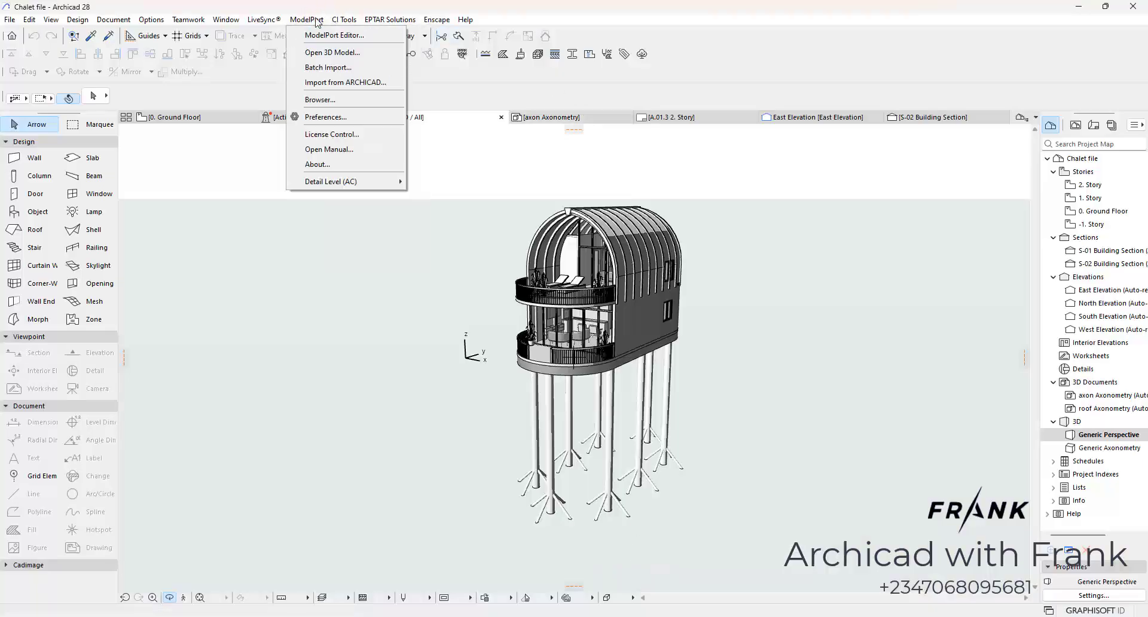
{"action": "left_click", "coordinate": [313, 57]}
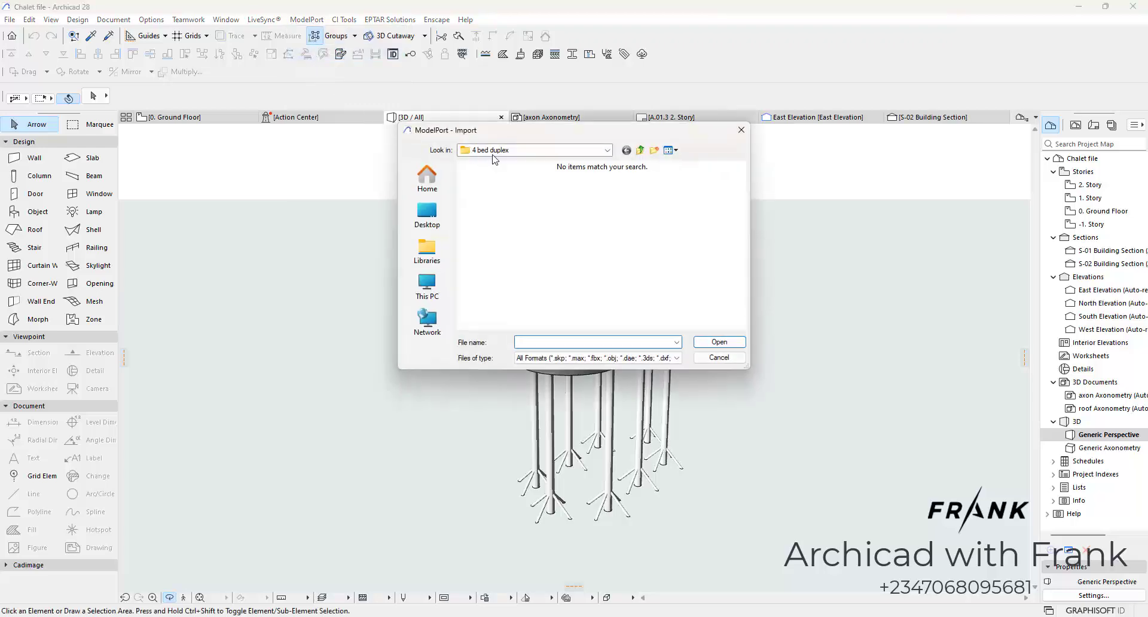
Step: Browse to Desktop > Downloads and choose chess.skp as the file to import
{"action": "left_click", "coordinate": [640, 150]}
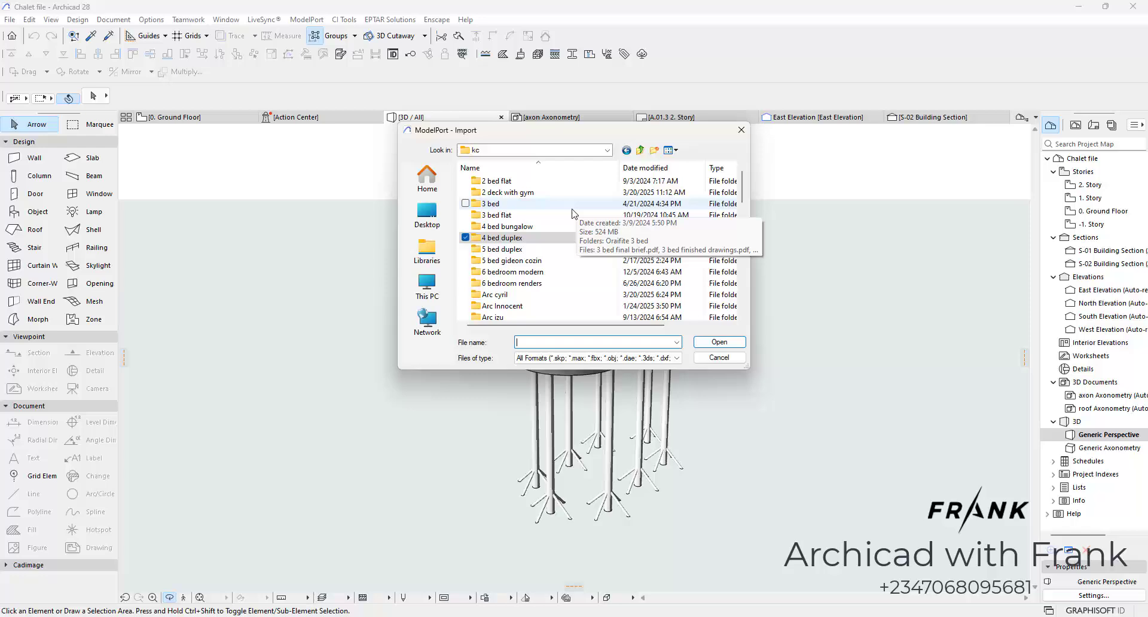
{"action": "left_click", "coordinate": [426, 221]}
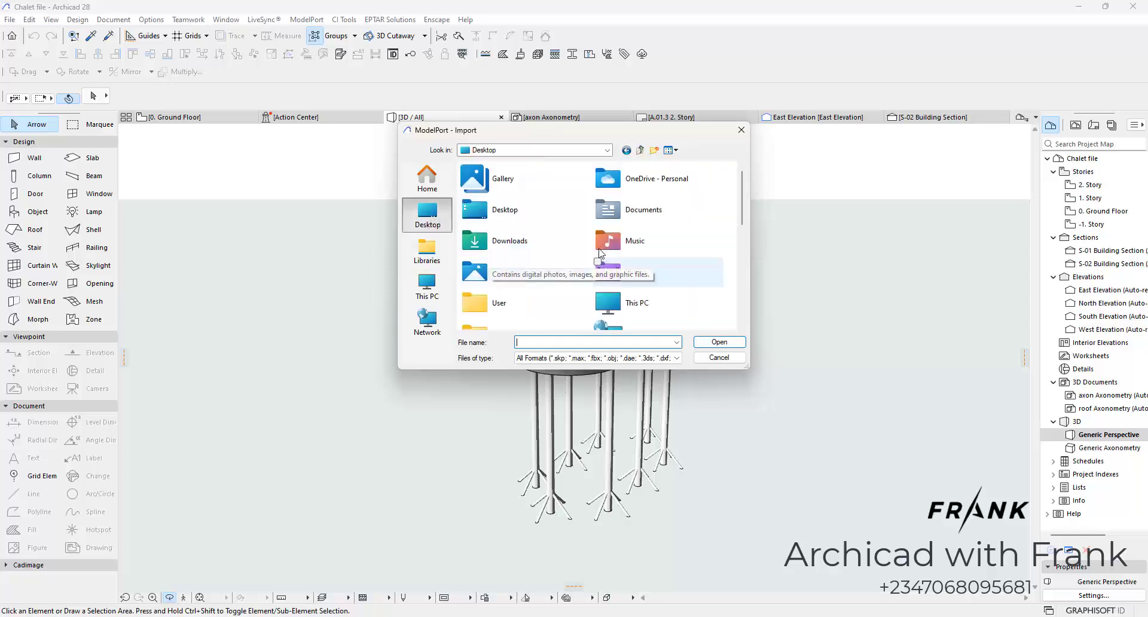
{"action": "double_click", "coordinate": [538, 248]}
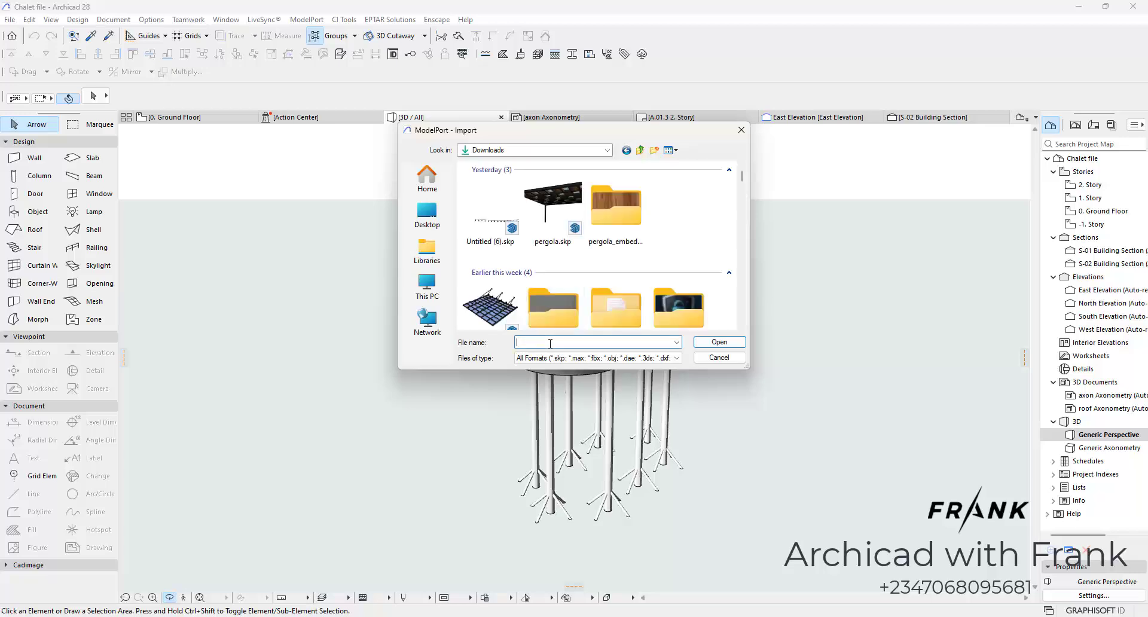
{"action": "type", "text": "che"}
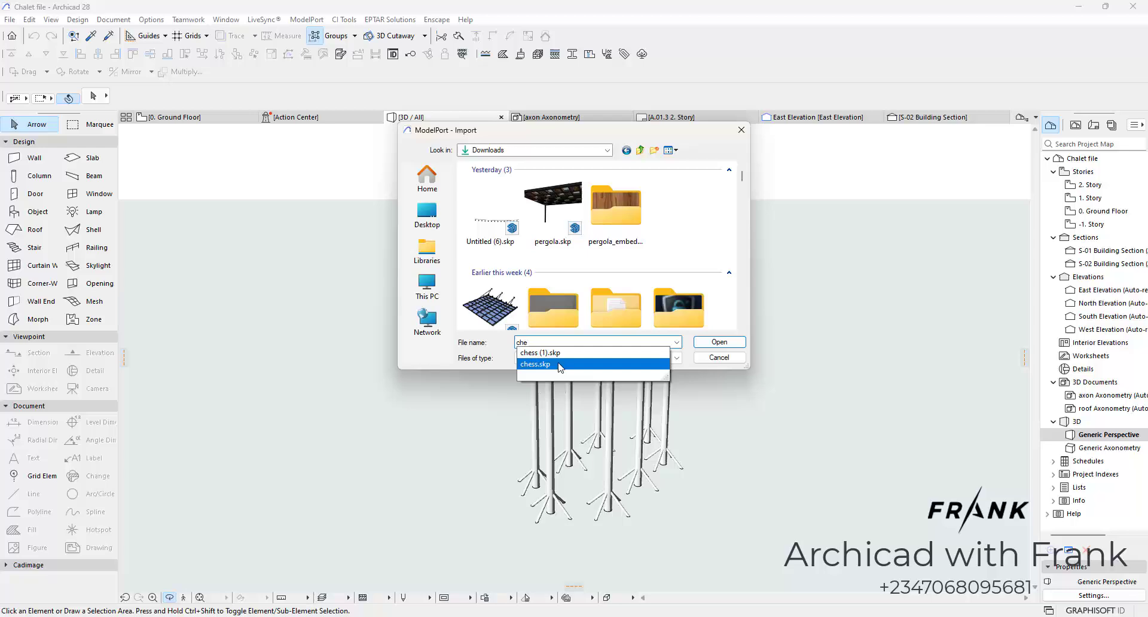
{"action": "left_click", "coordinate": [535, 365]}
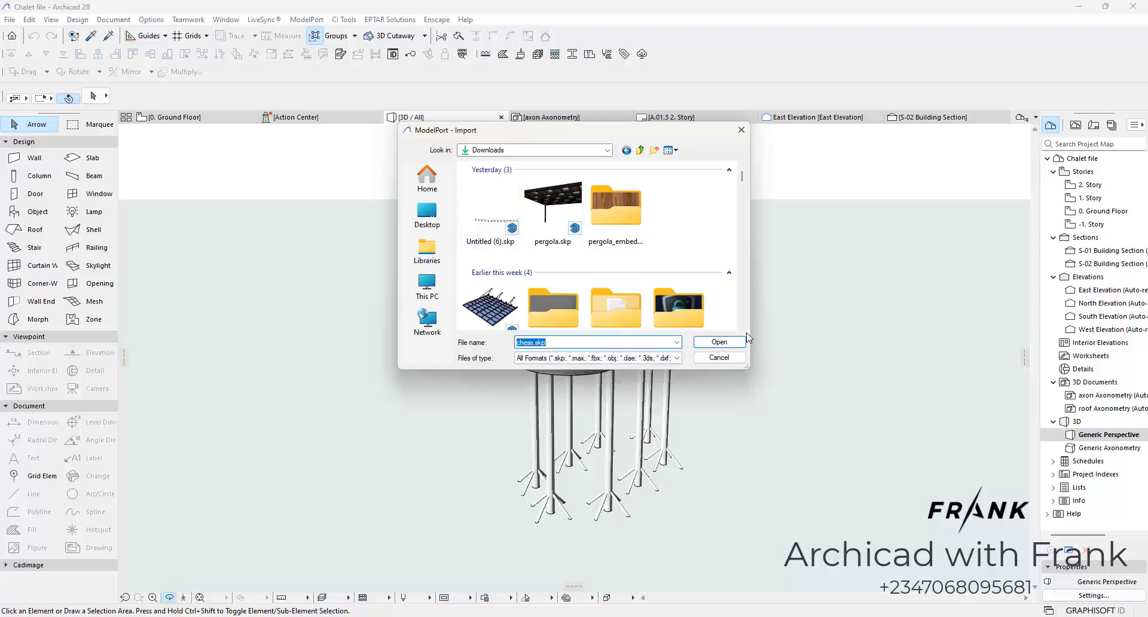
Step: Load chess.skp into ModelPort and orbit the preview until the board is seen from nearly above
{"action": "left_click", "coordinate": [720, 342]}
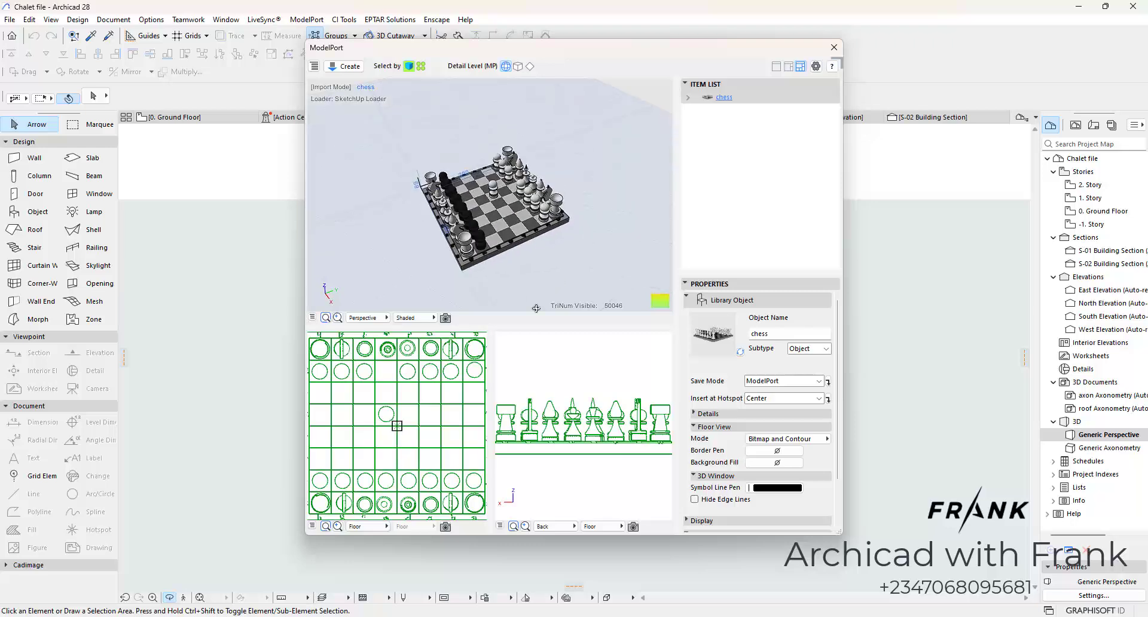
{"action": "scroll", "coordinate": [411, 218], "scroll_direction": "up", "scroll_amount": 10}
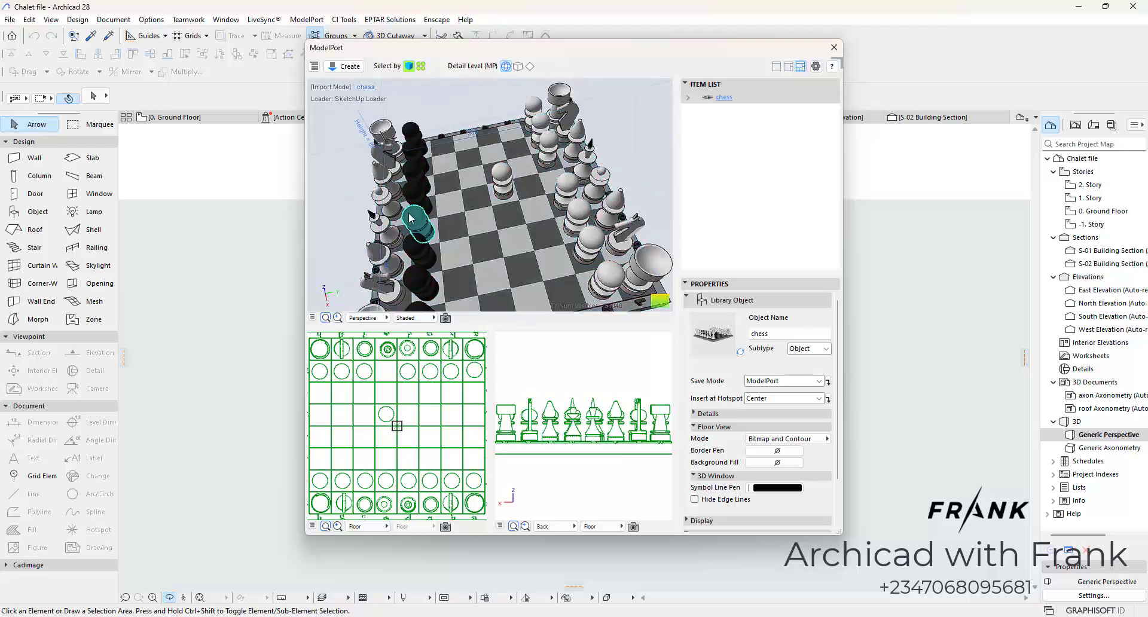
{"action": "middle_click_drag", "start_coordinate": [411, 218], "coordinate": [526, 139], "text": "shift"}
{"action": "scroll", "coordinate": [526, 139], "scroll_direction": "down", "scroll_amount": 5}
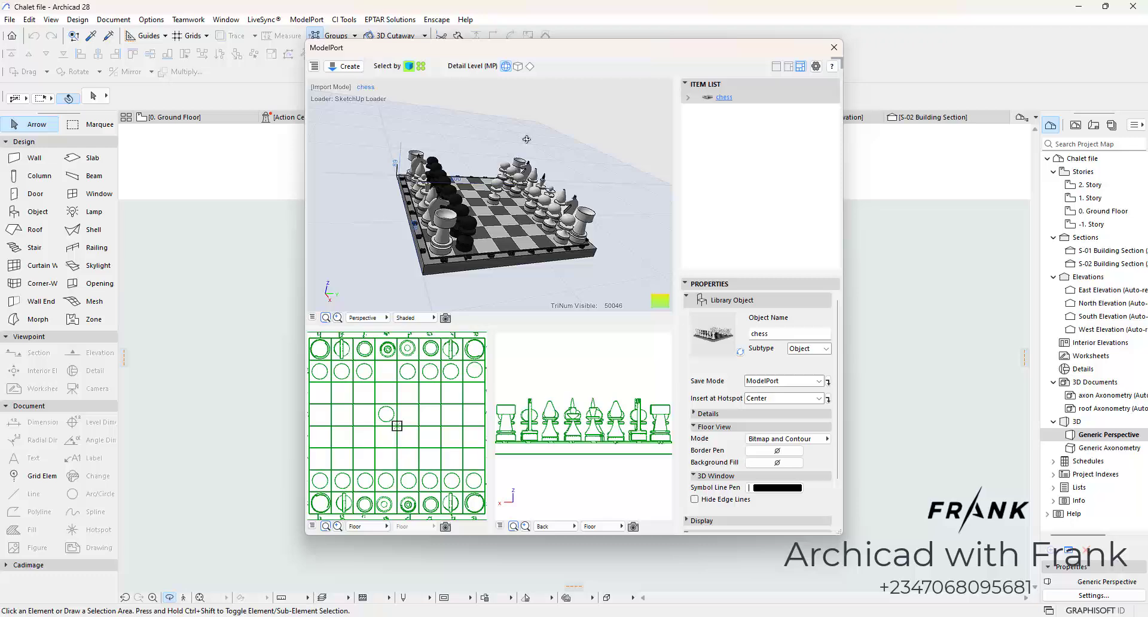
{"action": "middle_click_drag", "start_coordinate": [406, 239], "coordinate": [390, 145], "text": "shift"}
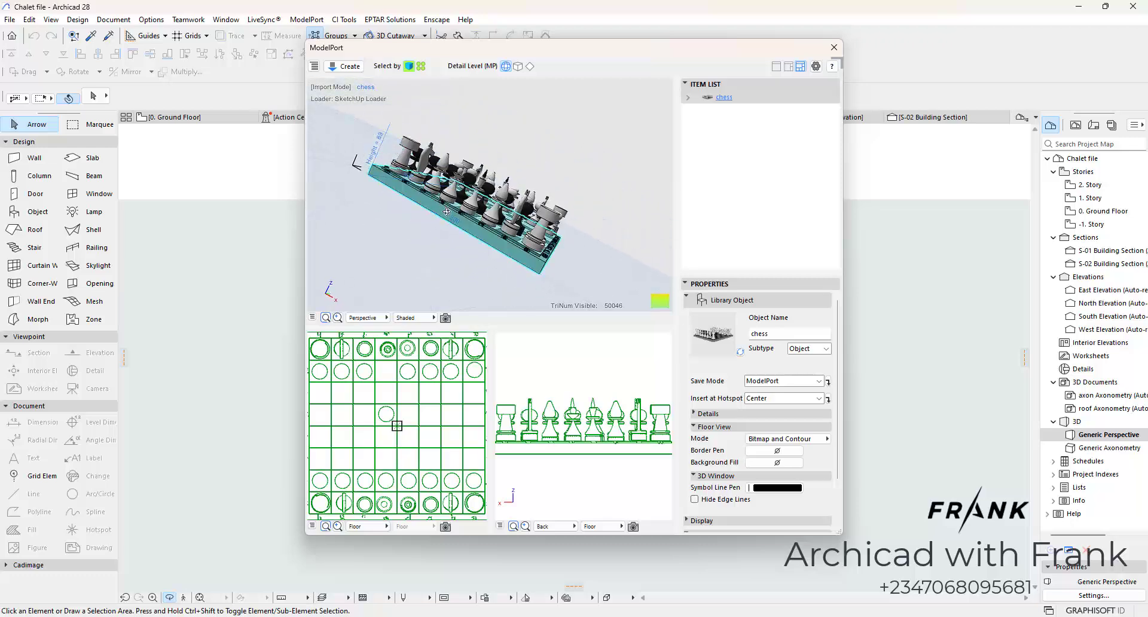
{"action": "middle_click_drag", "start_coordinate": [451, 238], "coordinate": [425, 226], "text": "shift"}
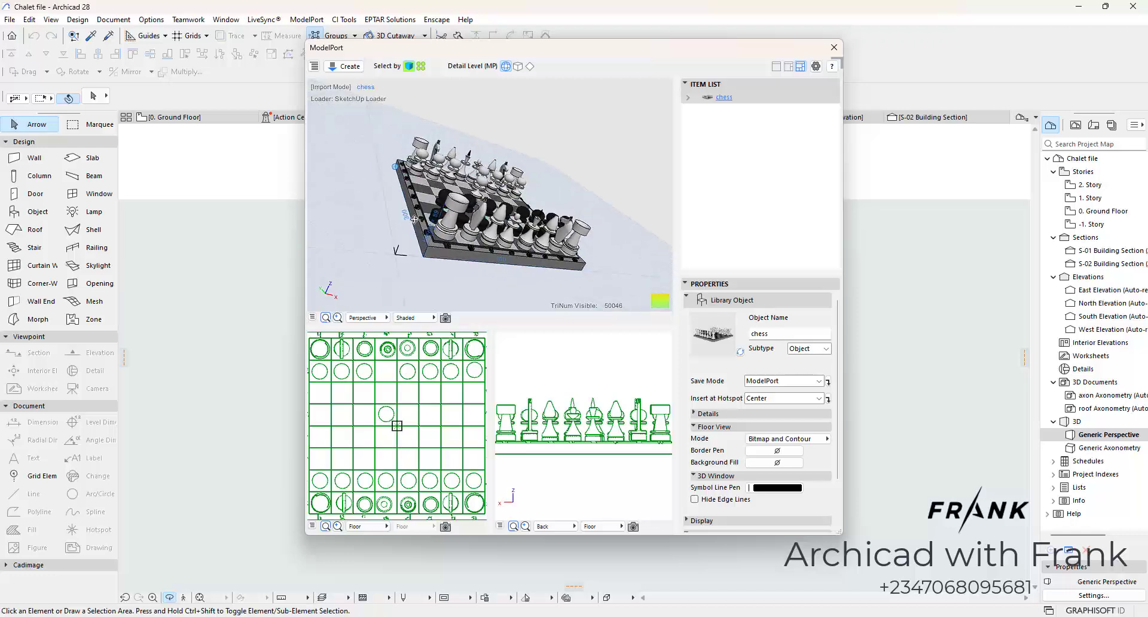
{"action": "middle_click_drag", "start_coordinate": [495, 204], "coordinate": [525, 235], "text": "shift"}
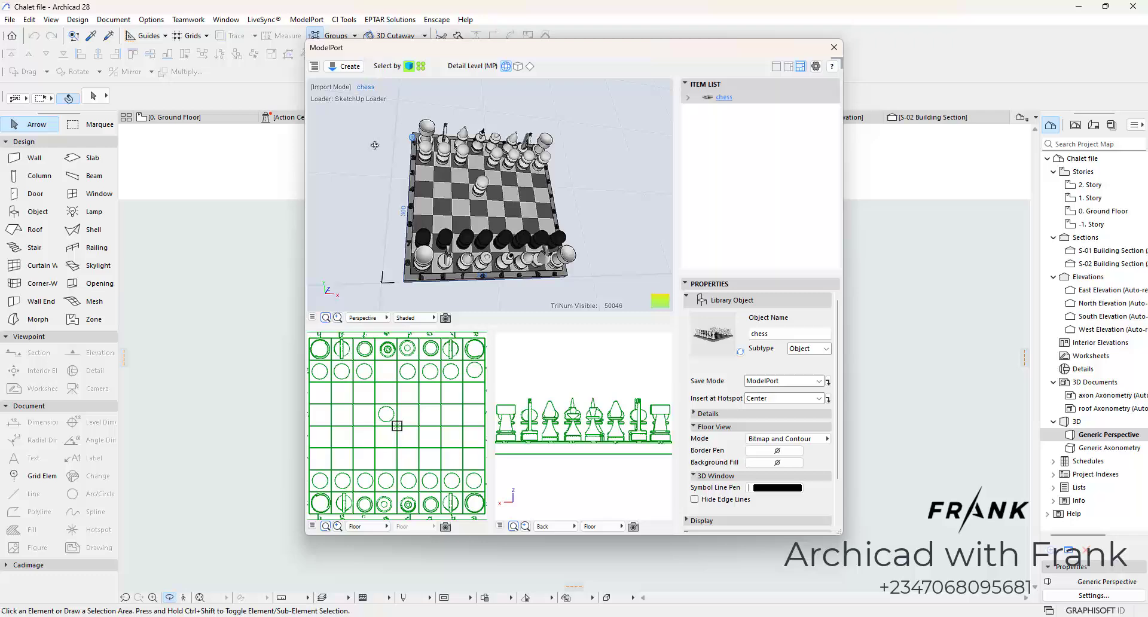
Step: Create a library object from the model named 'chess board' and dismiss the success message
{"action": "left_click", "coordinate": [351, 68]}
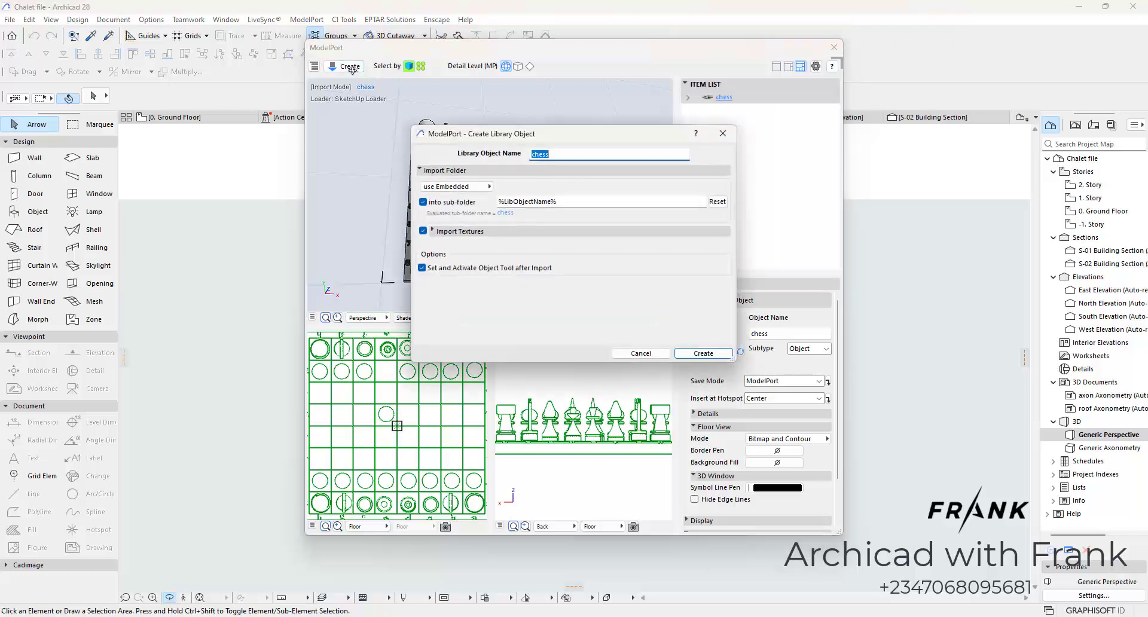
{"action": "left_click", "coordinate": [562, 159]}
{"action": "left_click", "coordinate": [702, 352]}
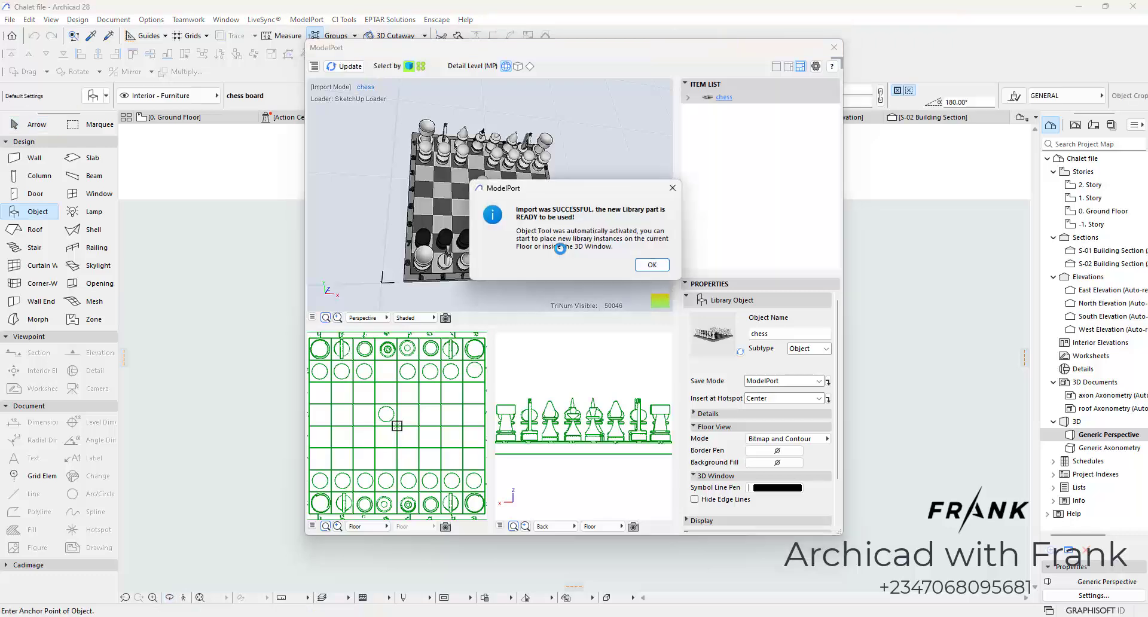
{"action": "left_click", "coordinate": [652, 265]}
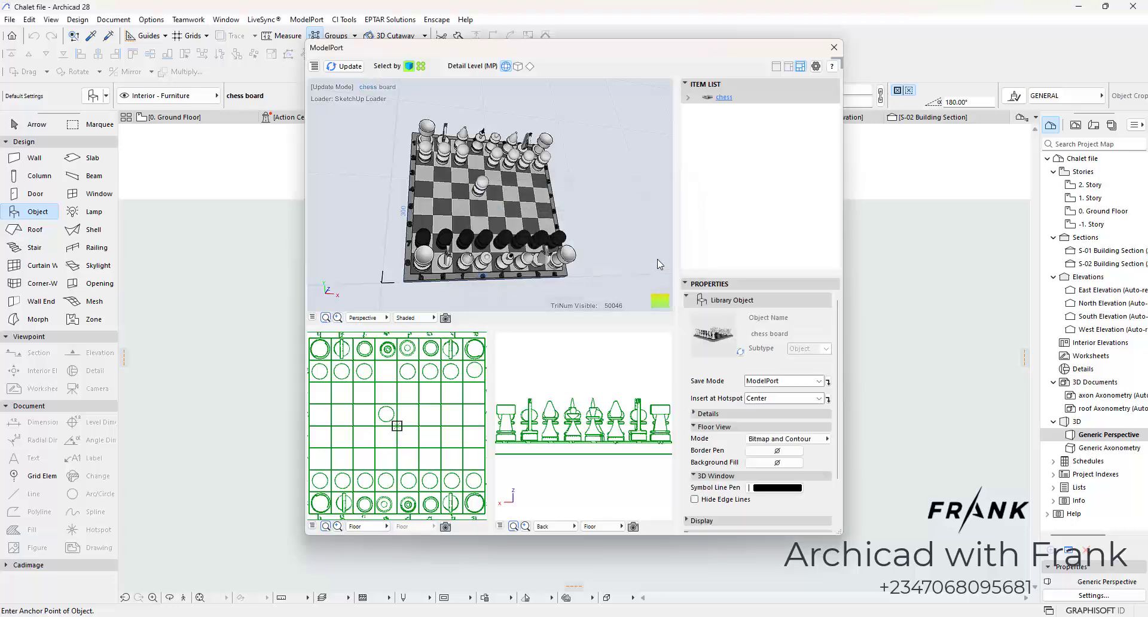
Step: Close ModelPort, pick the embedded chess board as the Object default, check its plan preview, confirm
{"action": "left_click", "coordinate": [834, 47]}
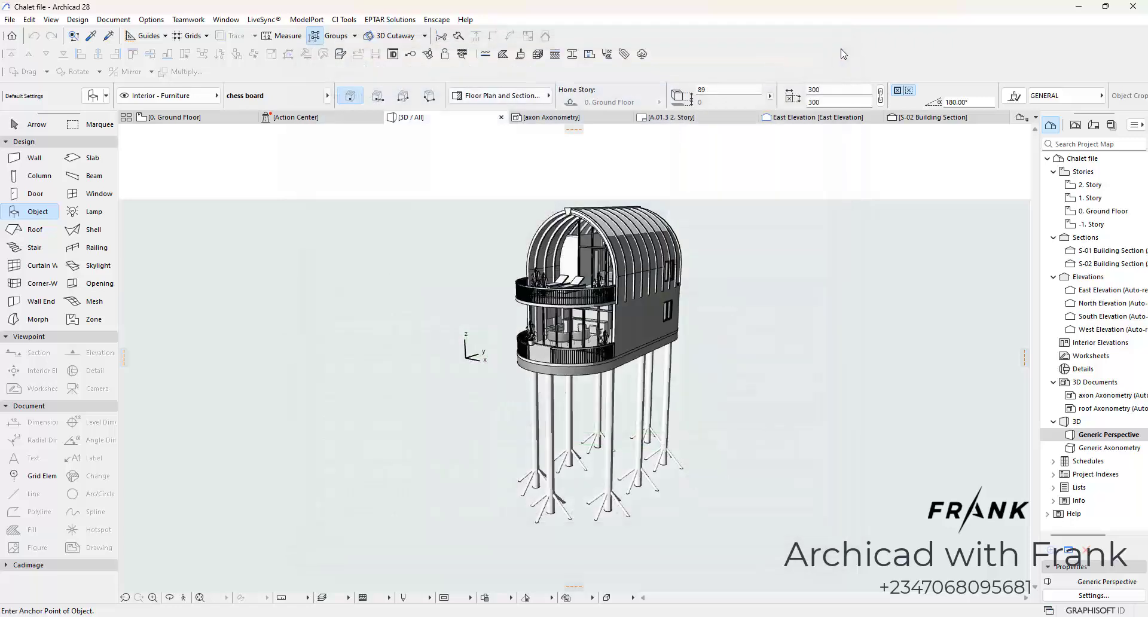
{"action": "left_click", "coordinate": [93, 97]}
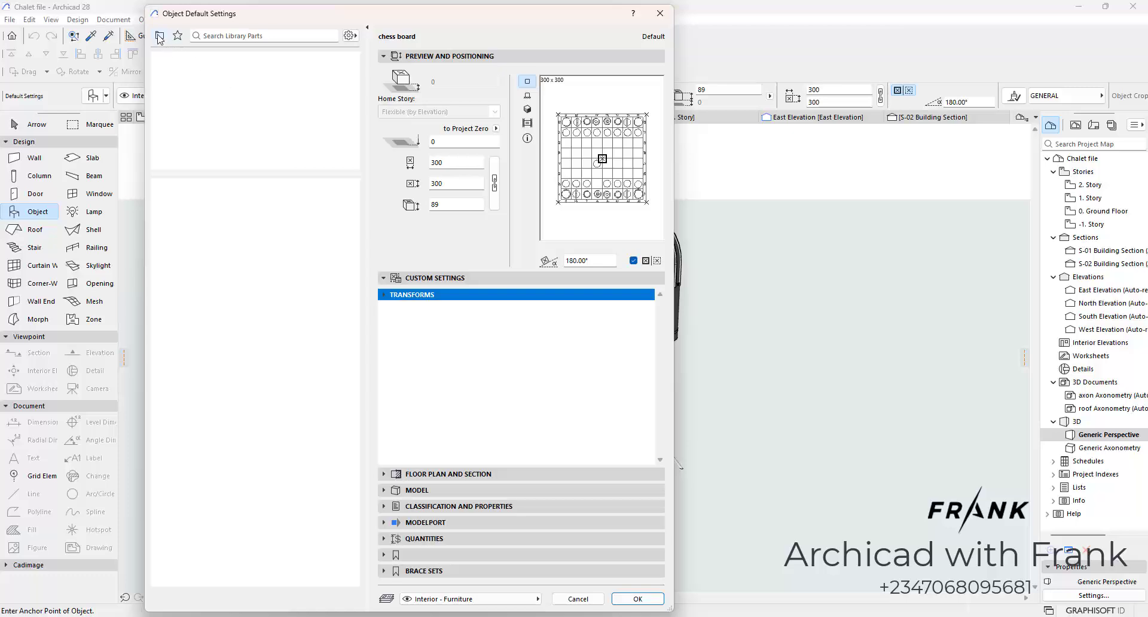
{"action": "left_click", "coordinate": [159, 36]}
{"action": "left_click", "coordinate": [216, 58]}
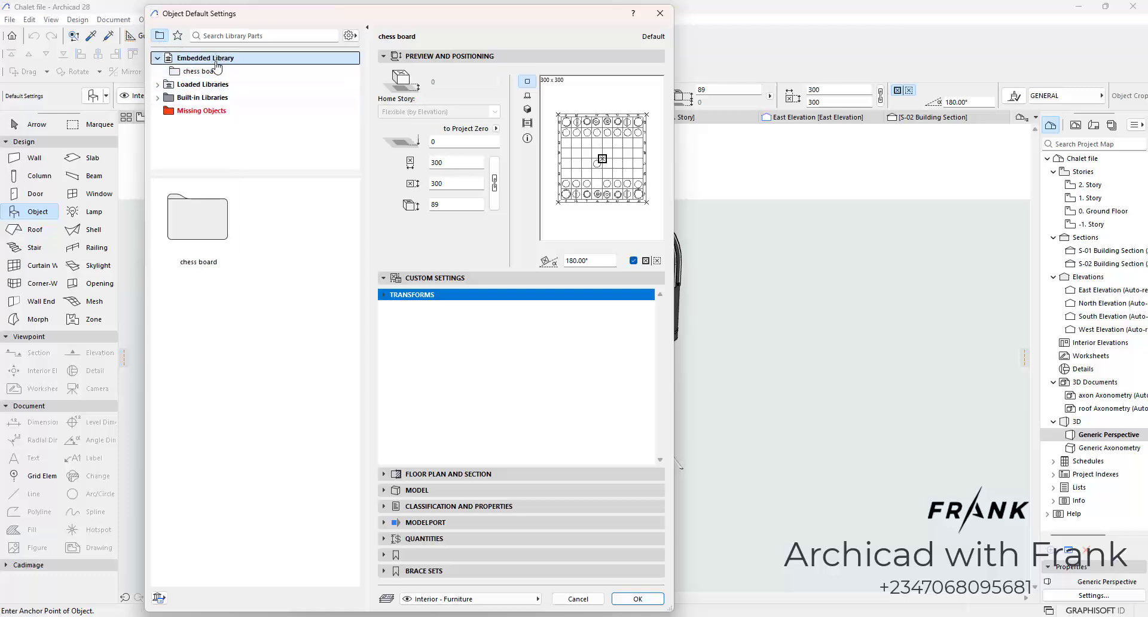
{"action": "left_click", "coordinate": [204, 71]}
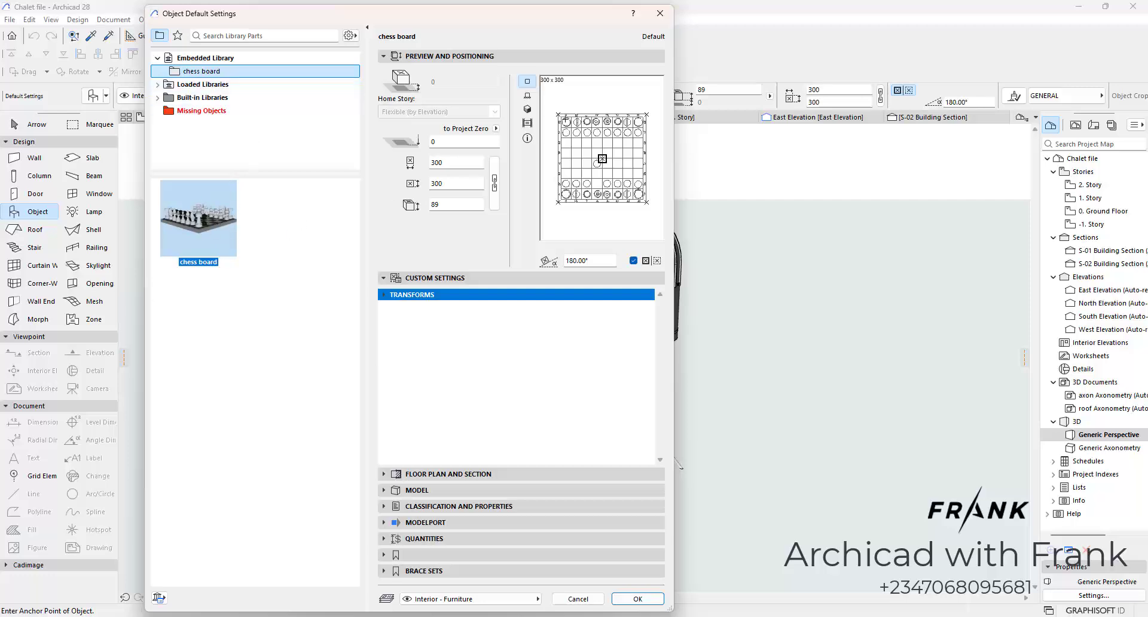
{"action": "left_click", "coordinate": [527, 110]}
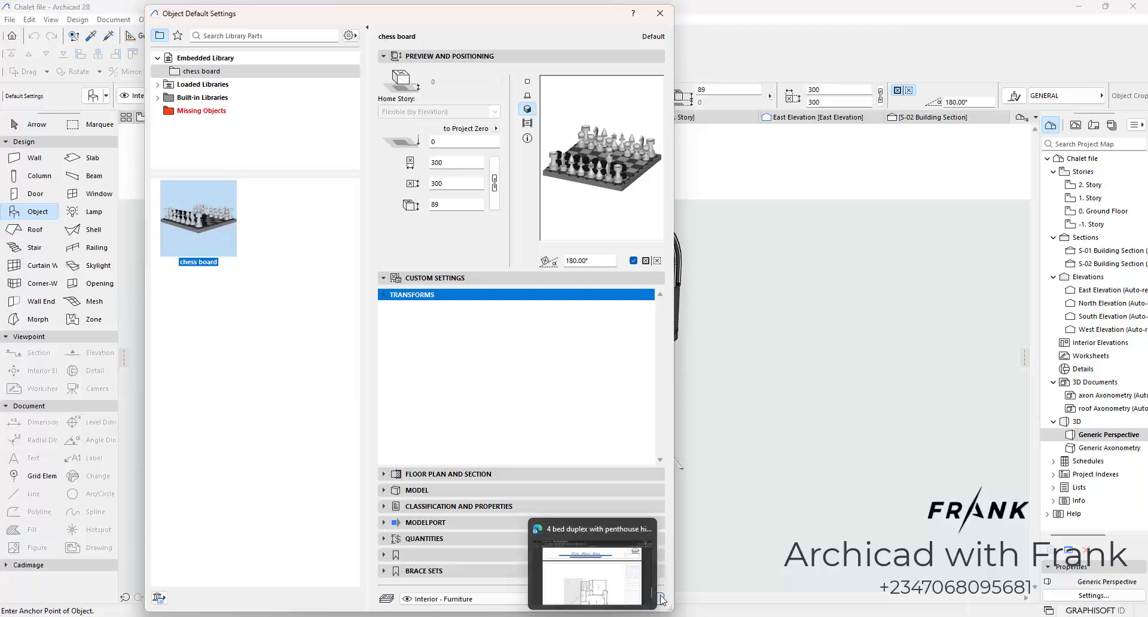
{"action": "left_click", "coordinate": [527, 80]}
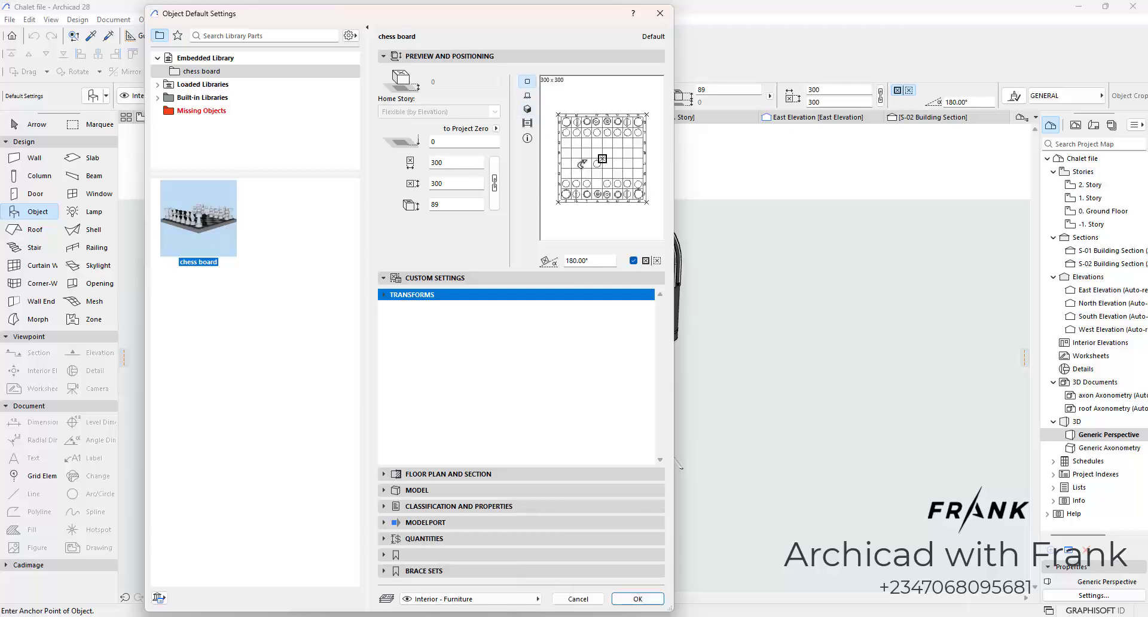
{"action": "left_click", "coordinate": [635, 598]}
Step: Zoom into the living room and place the chess board object on the ottoman
{"action": "scroll", "coordinate": [581, 350], "scroll_direction": "up", "scroll_amount": 10}
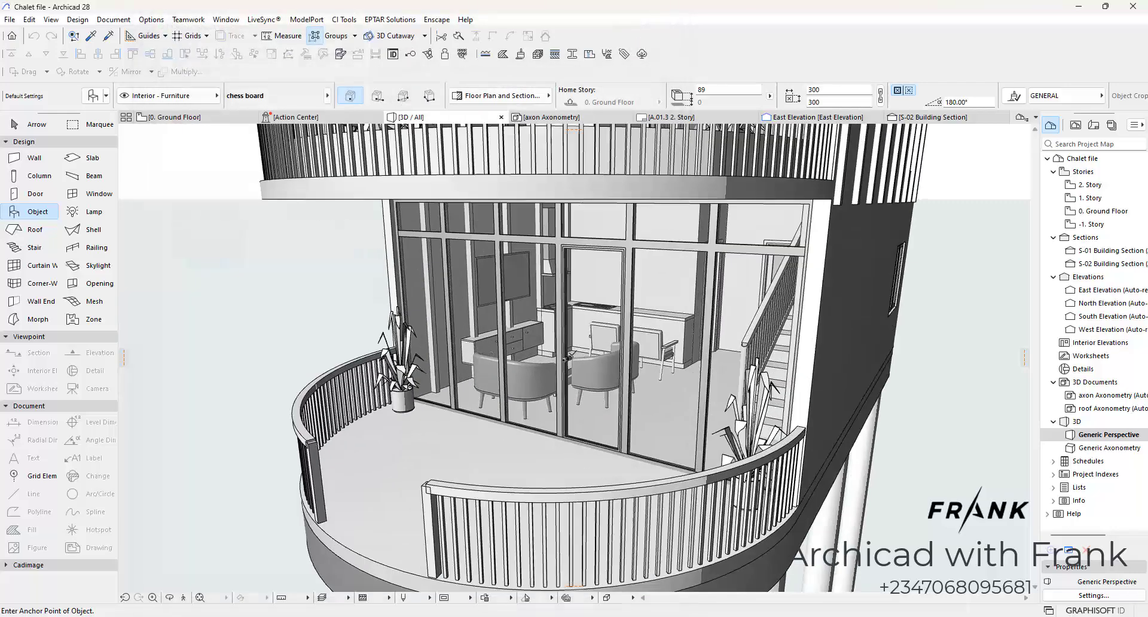
{"action": "scroll", "coordinate": [593, 293], "scroll_direction": "up", "scroll_amount": 2}
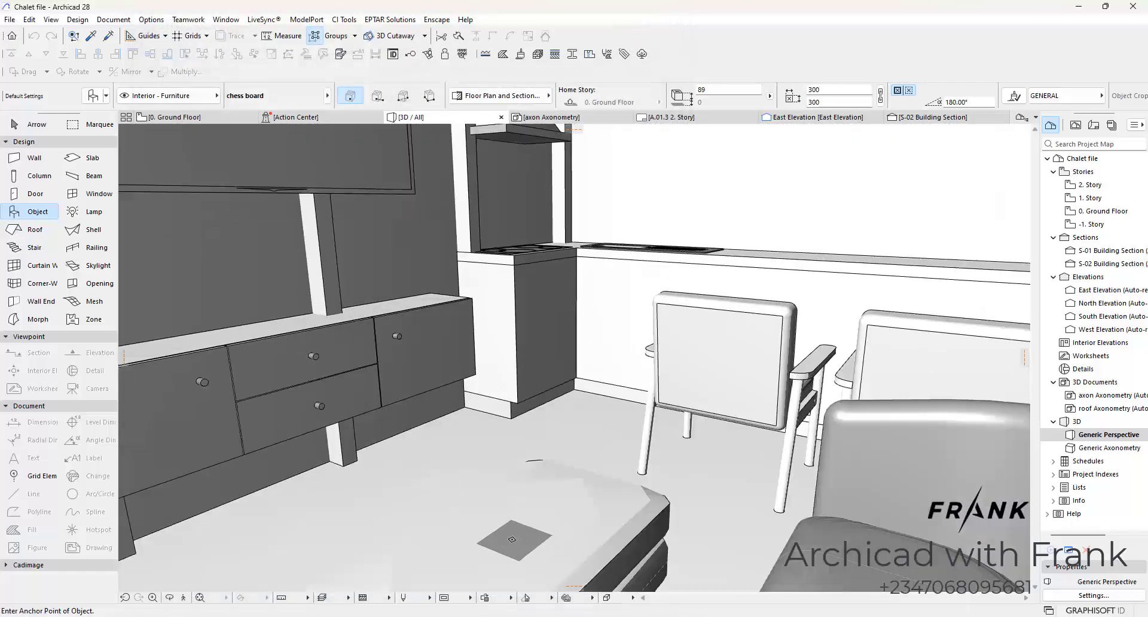
{"action": "left_click", "coordinate": [529, 548]}
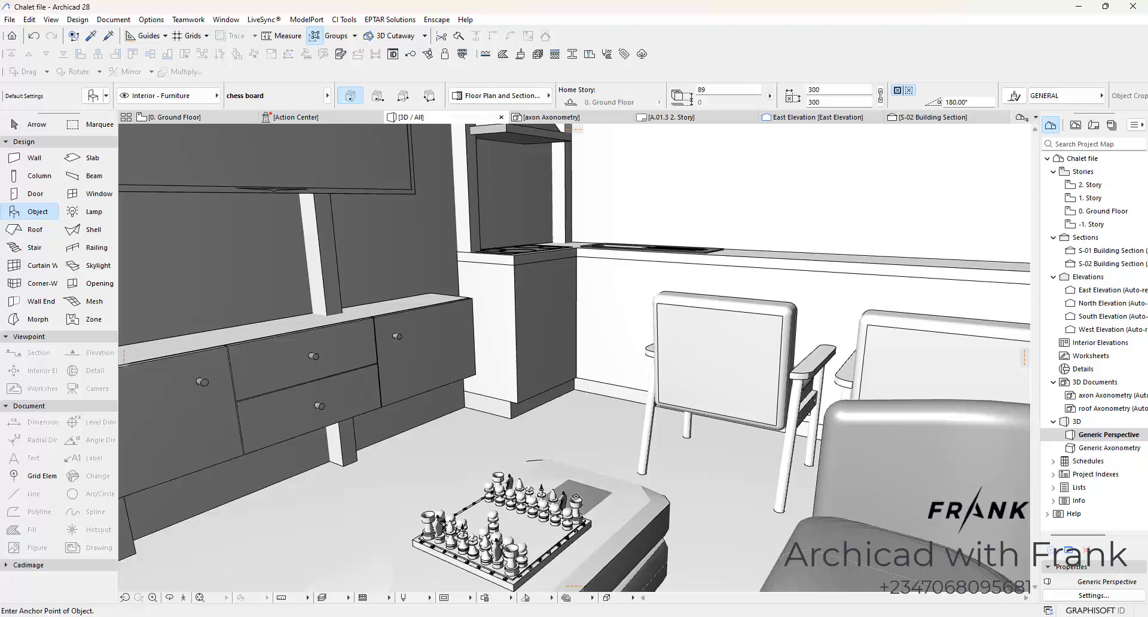
{"action": "scroll", "coordinate": [599, 419], "scroll_direction": "up", "scroll_amount": 3}
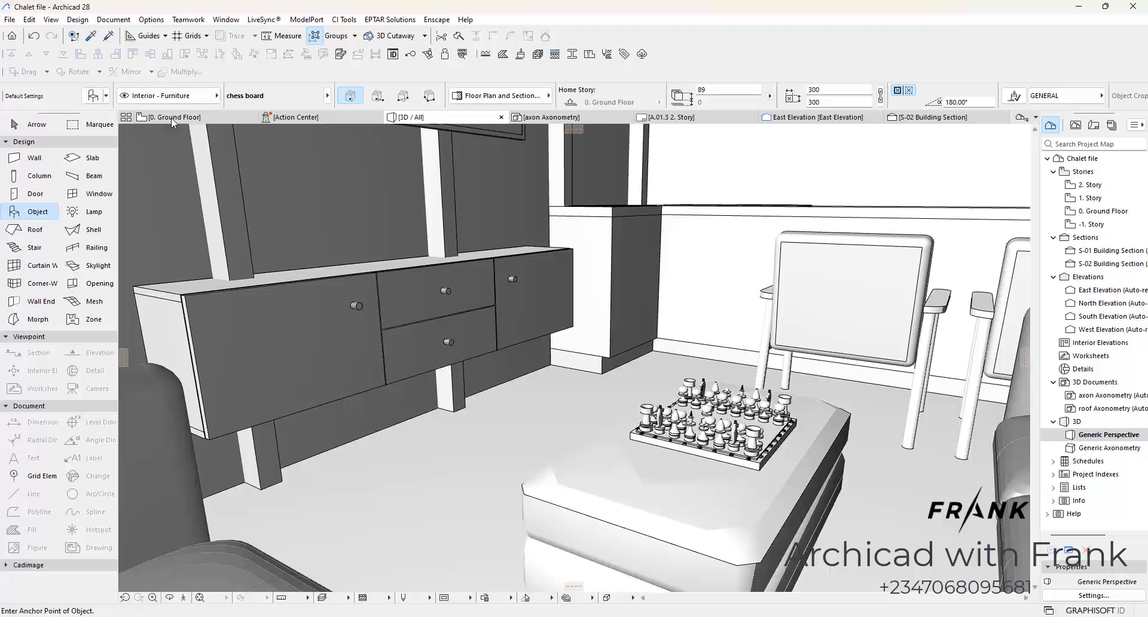
{"action": "key", "text": "o"}
Step: In the Library Manager's embedded library, select chess board.gsm in its chess board folder
{"action": "left_click", "coordinate": [10, 19]}
{"action": "mouse_move", "coordinate": [68, 224]}
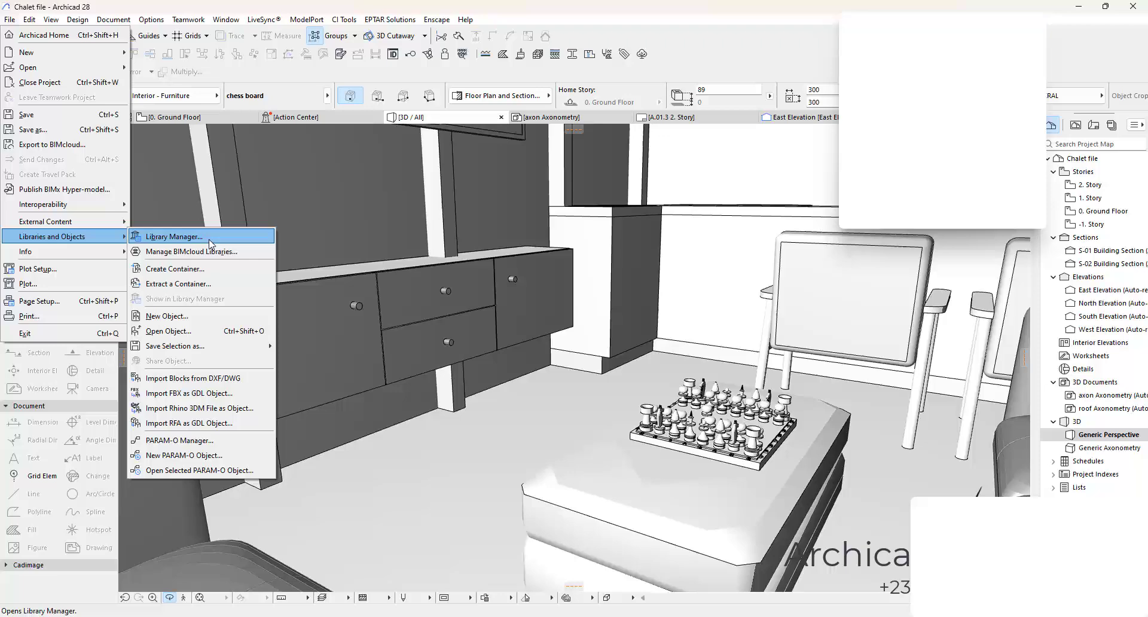
{"action": "left_click", "coordinate": [209, 238]}
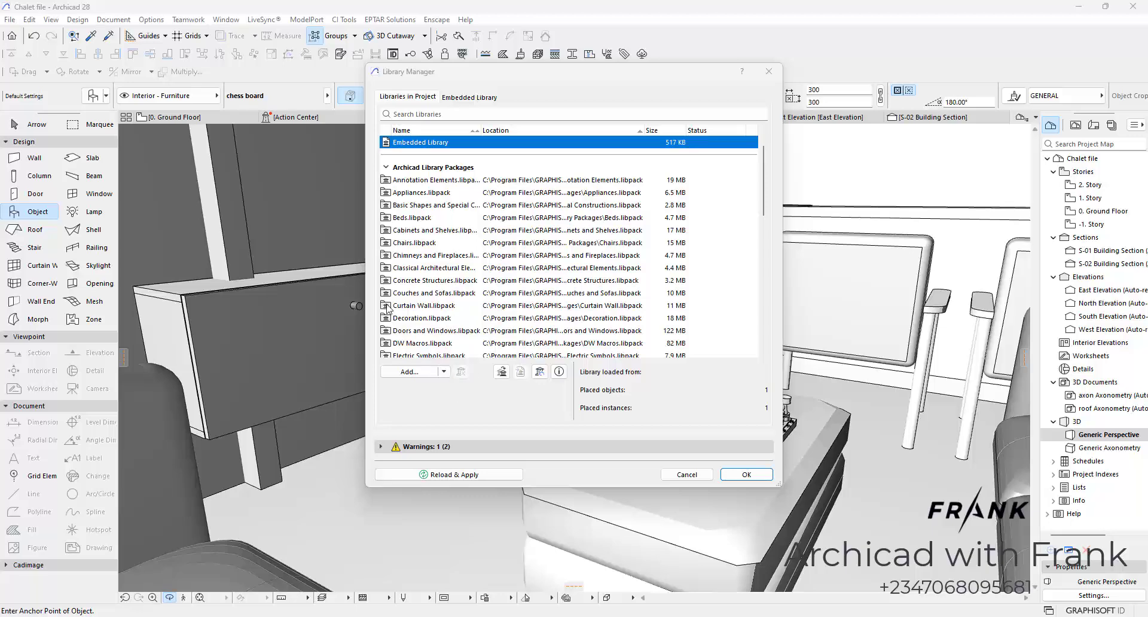
{"action": "left_click", "coordinate": [482, 99]}
{"action": "left_click", "coordinate": [425, 177]}
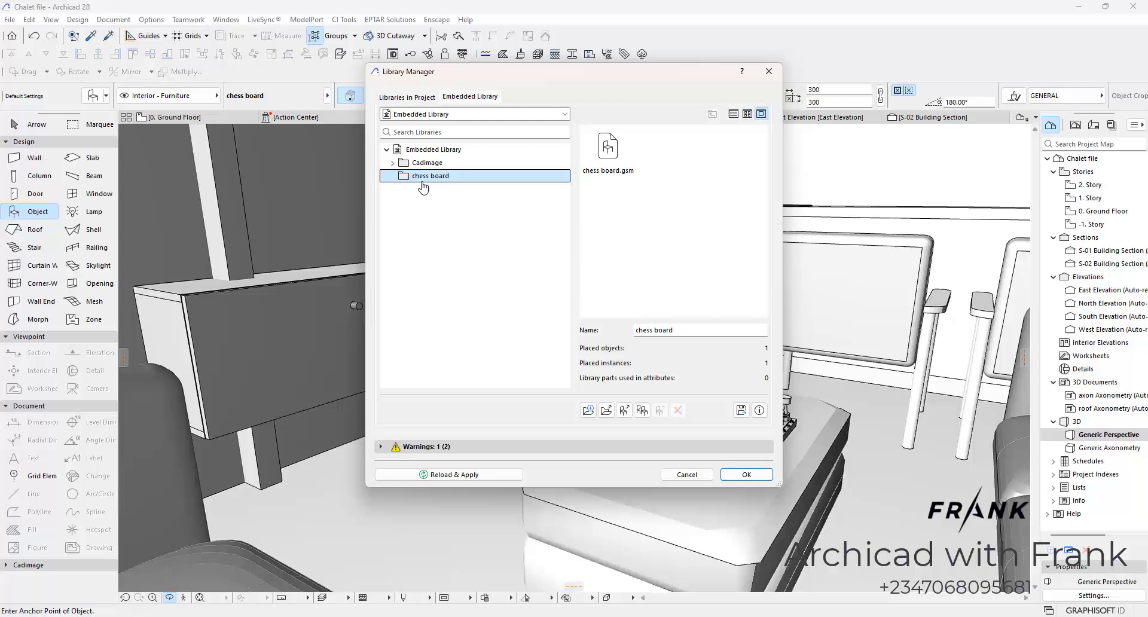
{"action": "left_click", "coordinate": [613, 172]}
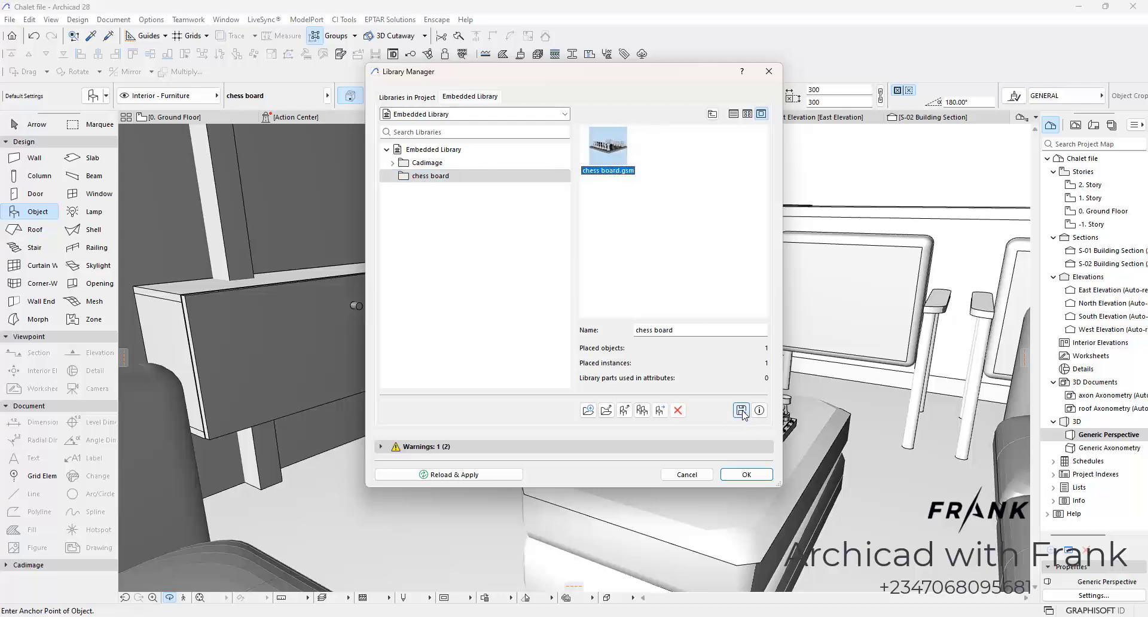
Step: Export chess board.gsm to the Desktop and close the Library Manager
{"action": "left_click", "coordinate": [741, 410]}
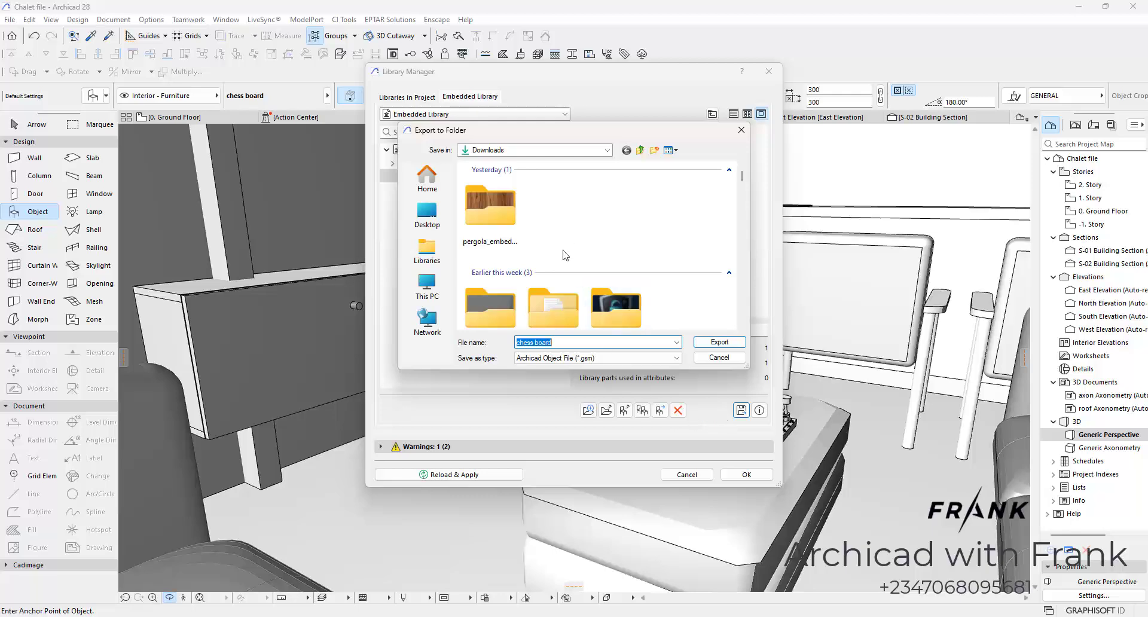
{"action": "left_click", "coordinate": [427, 213]}
{"action": "scroll", "coordinate": [670, 257], "scroll_direction": "down", "scroll_amount": 5}
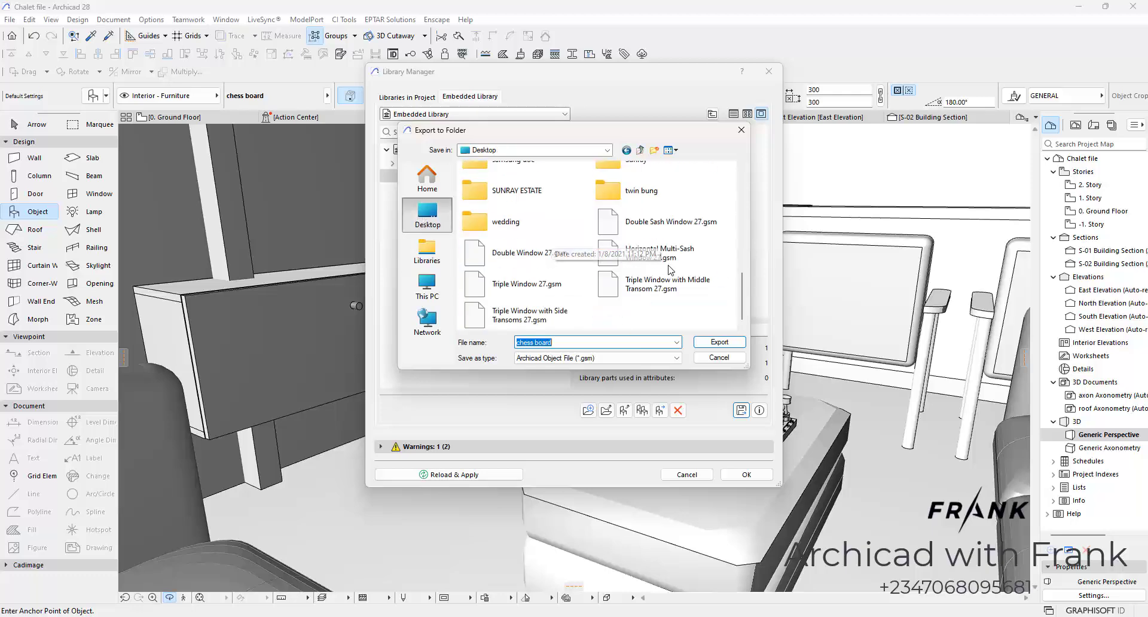
{"action": "scroll", "coordinate": [670, 257], "scroll_direction": "up", "scroll_amount": 5}
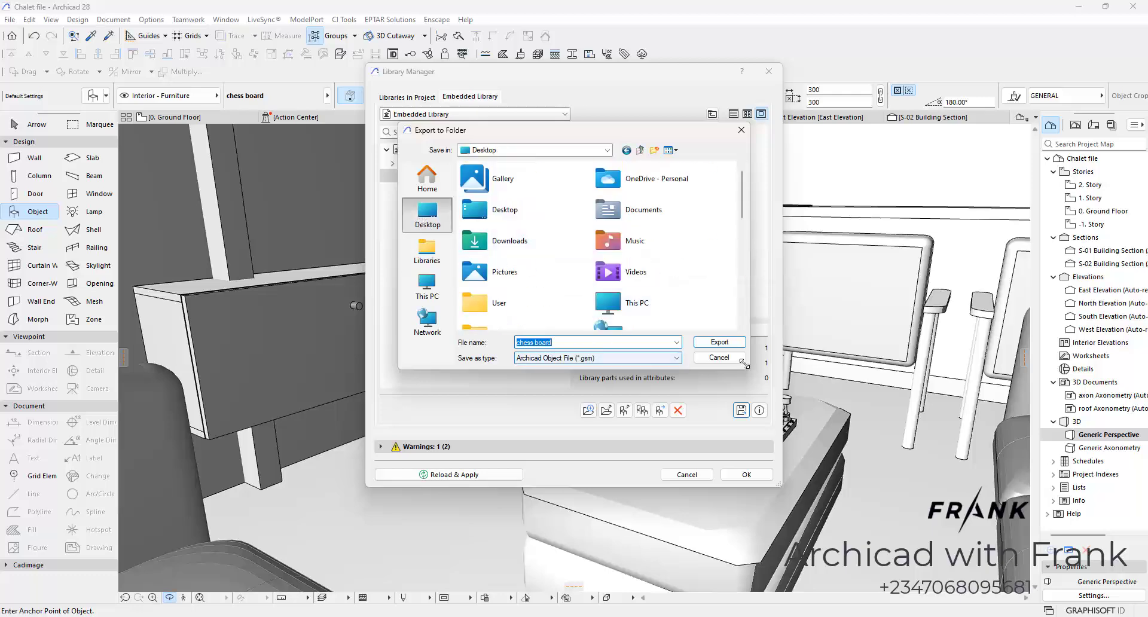
{"action": "left_click", "coordinate": [733, 342]}
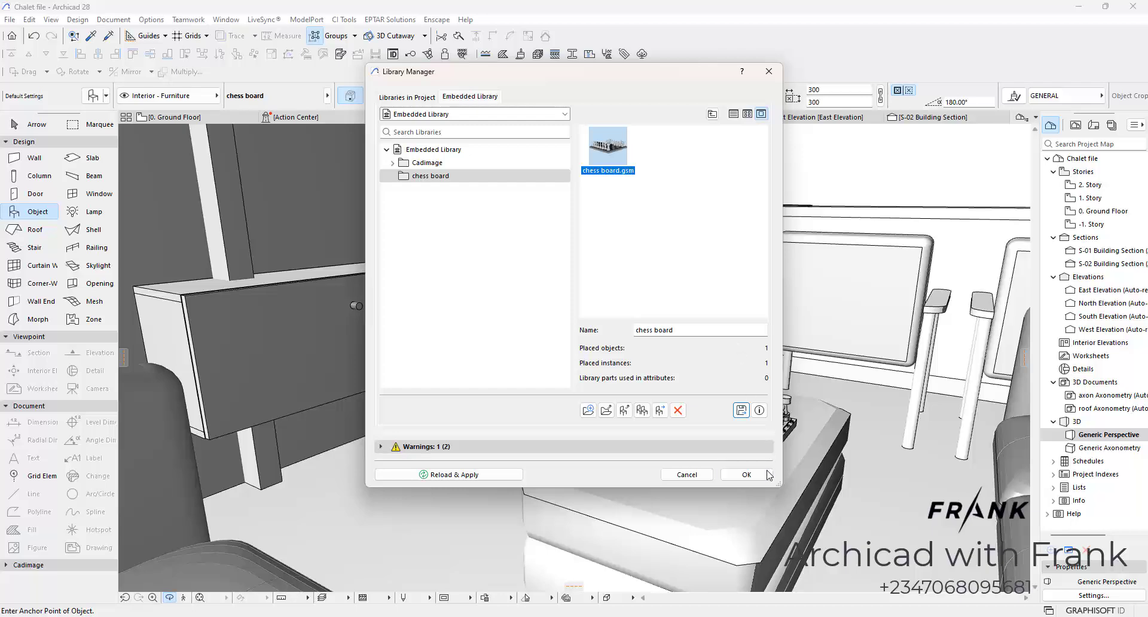
{"action": "left_click", "coordinate": [749, 474]}
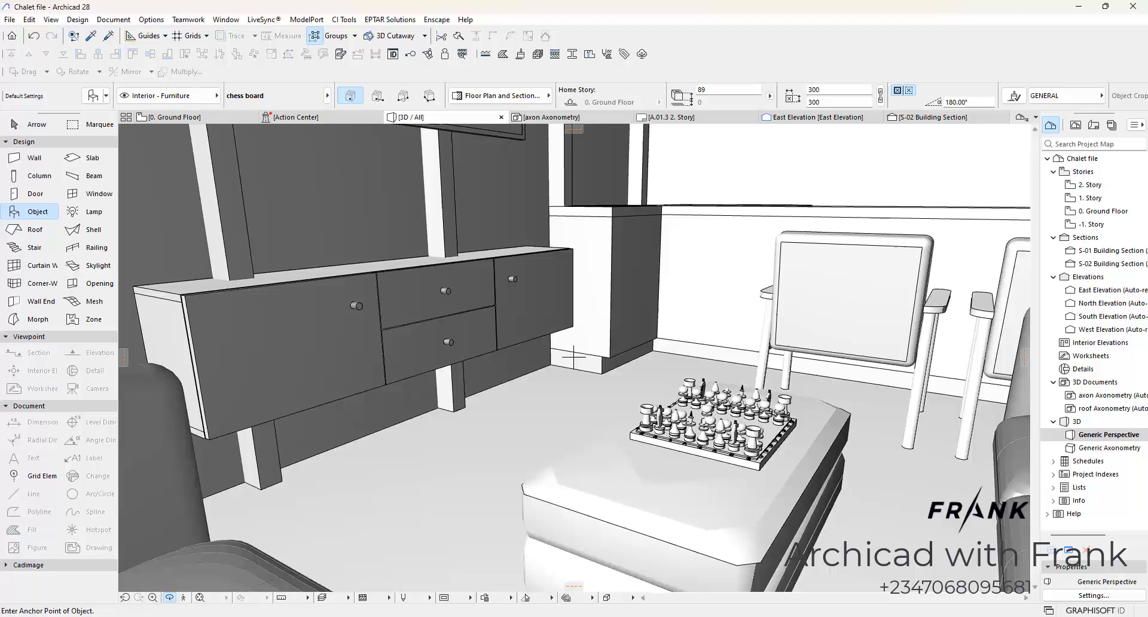
Step: In File Explorer, copy chess board.gsm from the Desktop
{"action": "left_click", "coordinate": [409, 565]}
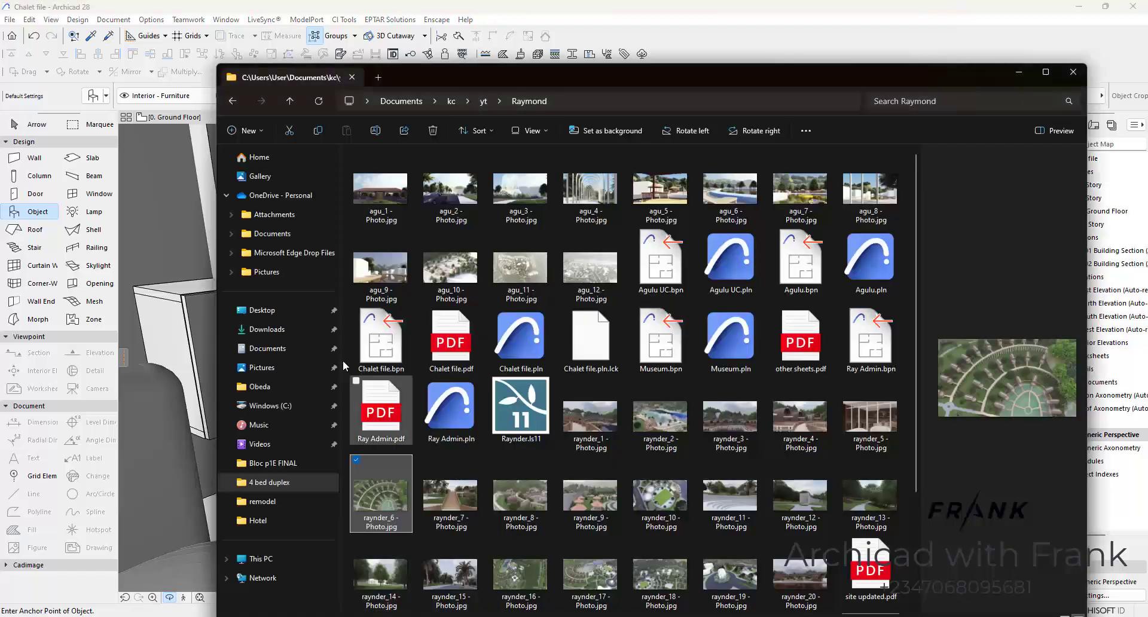
{"action": "left_click", "coordinate": [292, 310]}
{"action": "scroll", "coordinate": [477, 257], "scroll_direction": "down", "scroll_amount": 10}
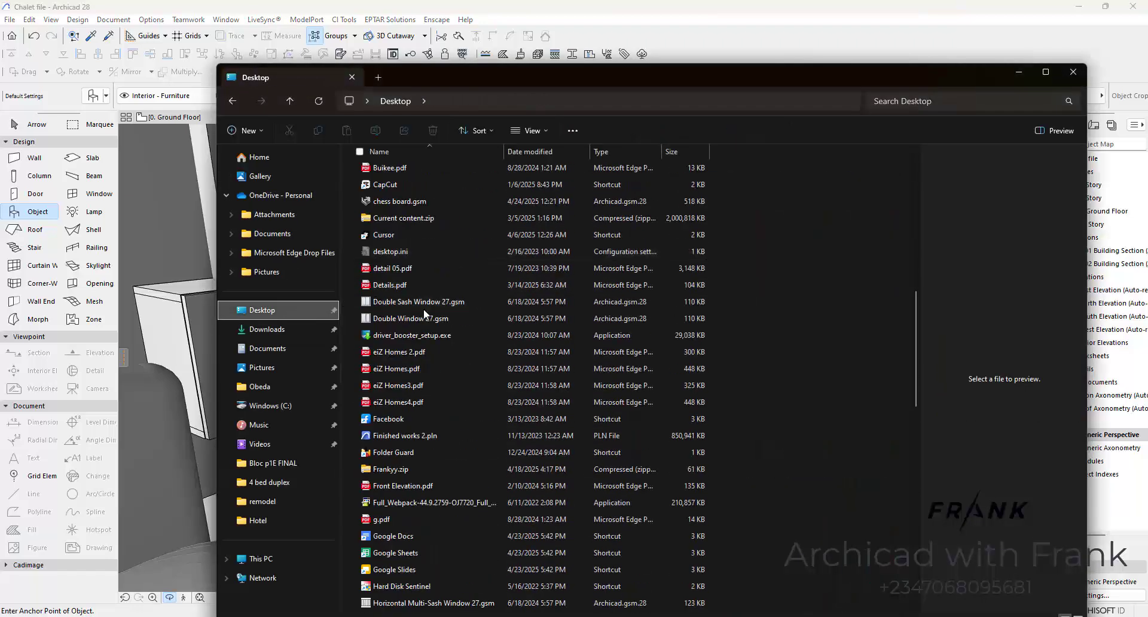
{"action": "left_click", "coordinate": [432, 202]}
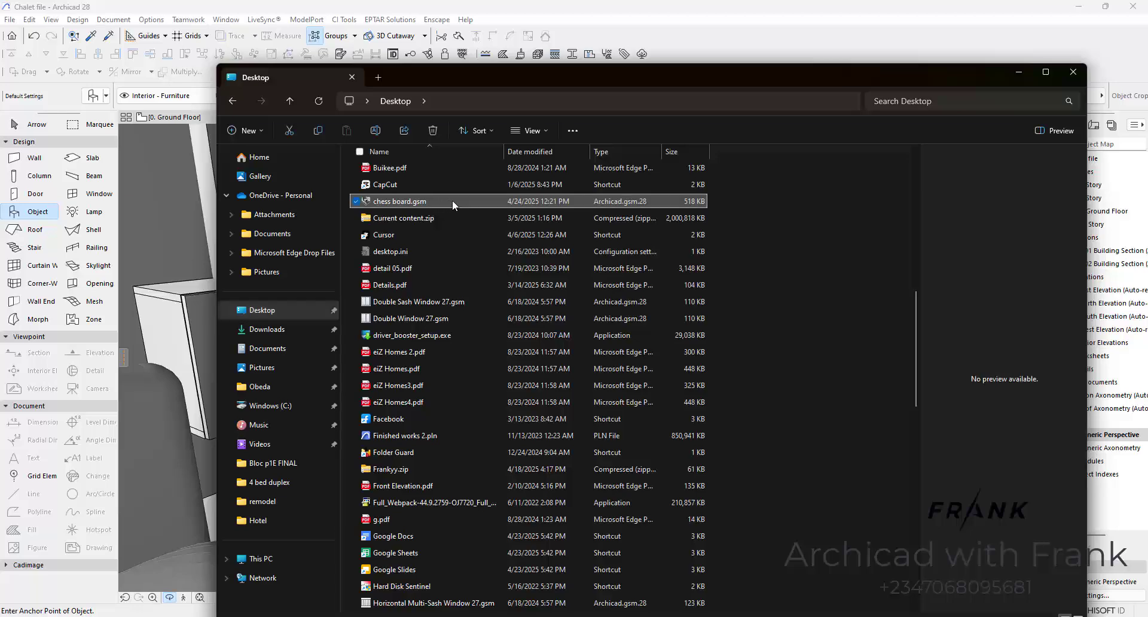
{"action": "left_click", "coordinate": [320, 131]}
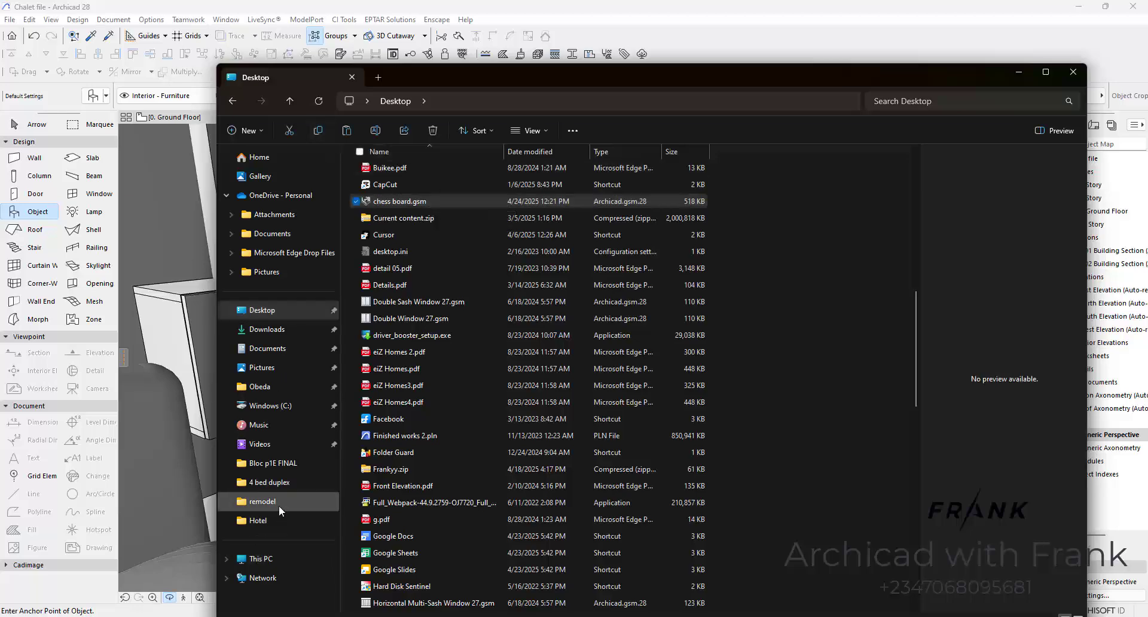
Step: Go to C:\Program Files\GRAPHISOFT\Archicad 28\Archicad Library 28
{"action": "left_click", "coordinate": [288, 406]}
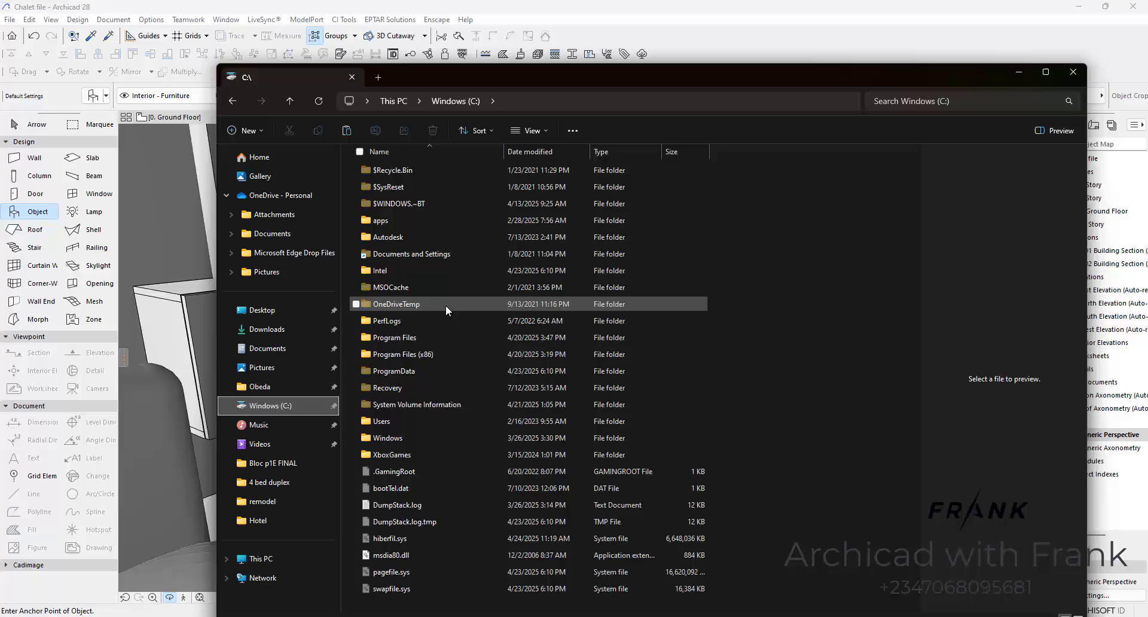
{"action": "double_click", "coordinate": [436, 338]}
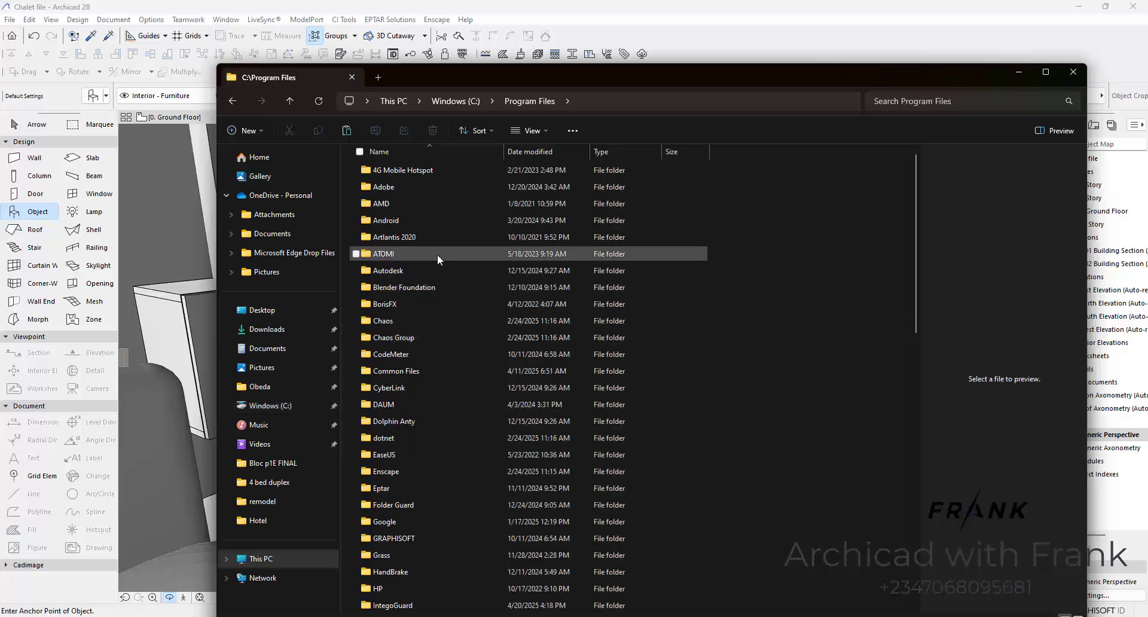
{"action": "left_click", "coordinate": [422, 538]}
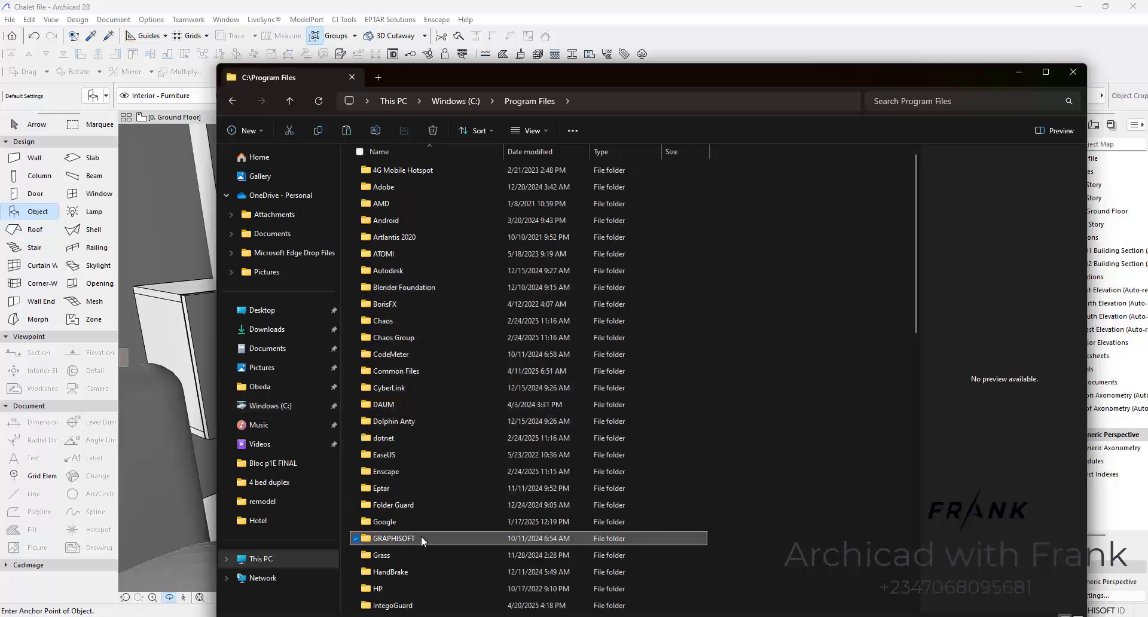
{"action": "double_click", "coordinate": [422, 538]}
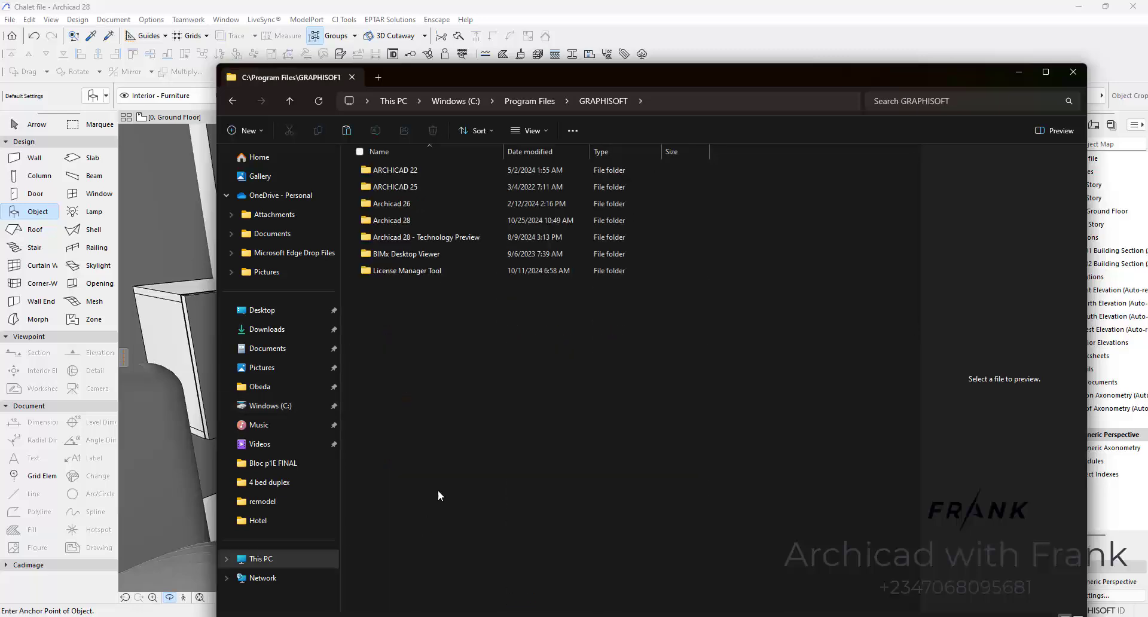
{"action": "double_click", "coordinate": [446, 224]}
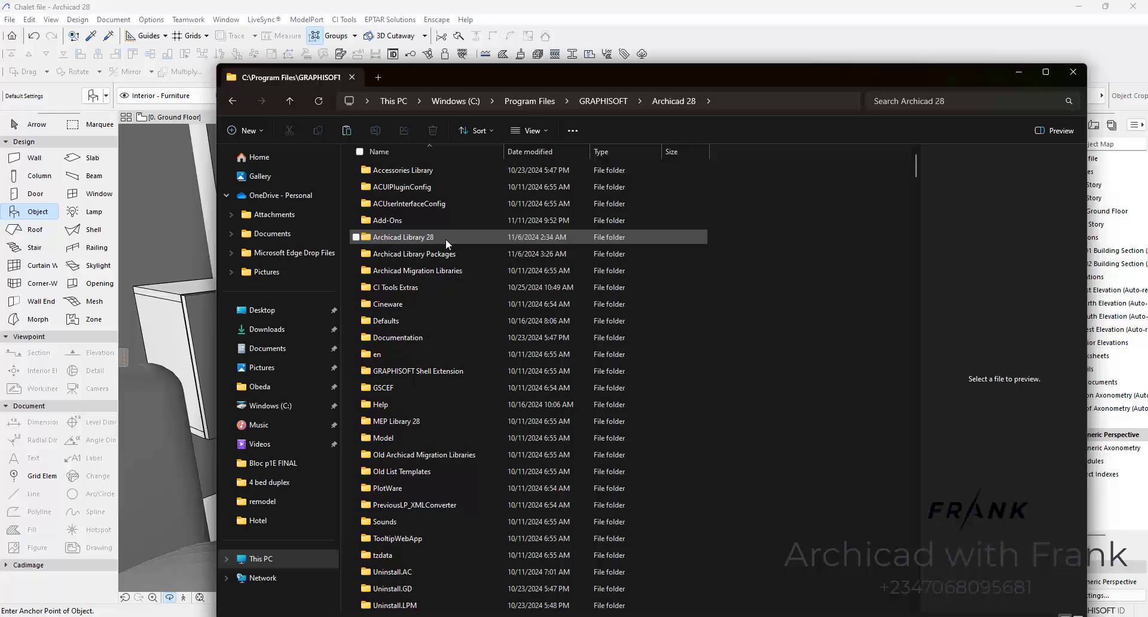
{"action": "double_click", "coordinate": [446, 239]}
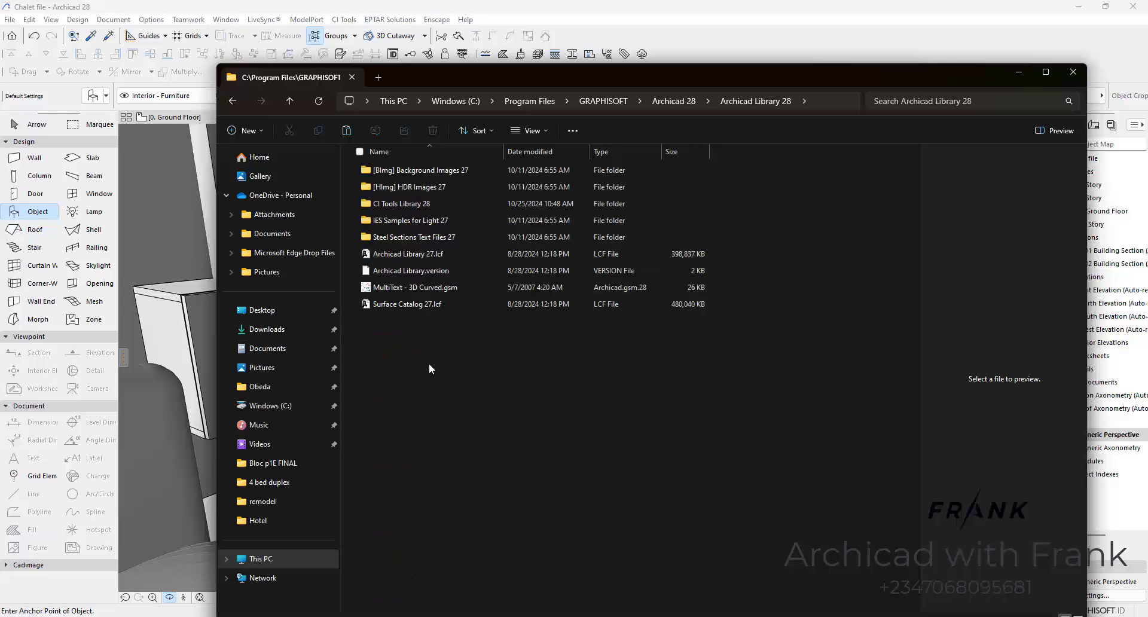
Step: Paste chess board.gsm into the library folder, granting administrator permission, then return to Archicad
{"action": "right_click", "coordinate": [429, 364]}
{"action": "key", "text": "Escape"}
{"action": "key", "text": "ctrl+v"}
{"action": "left_click", "coordinate": [179, 234]}
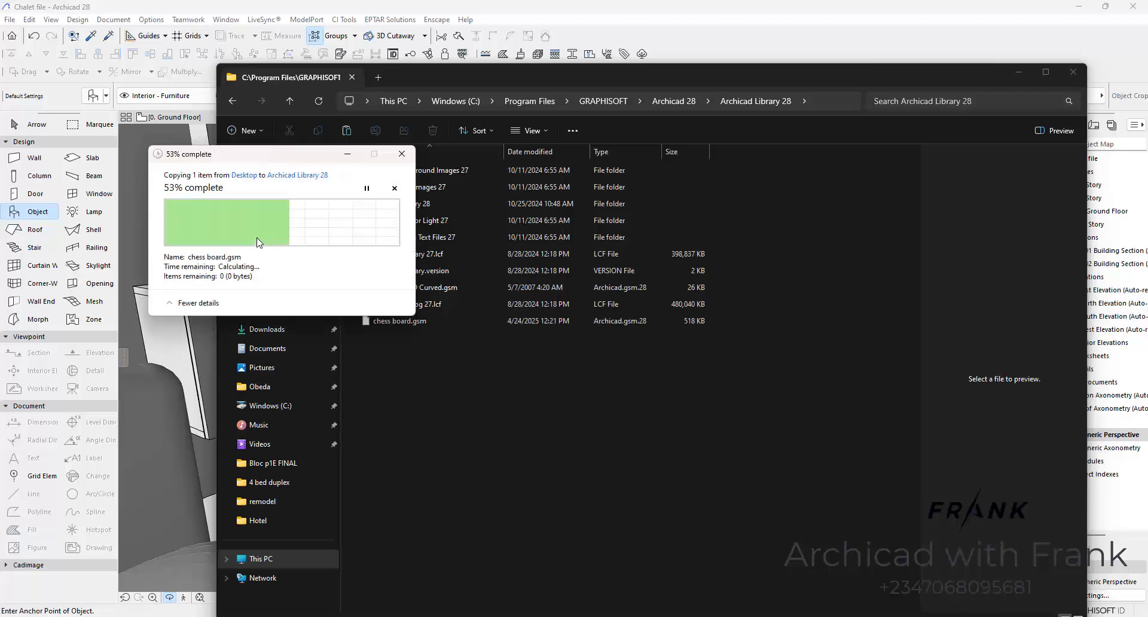
{"action": "left_click", "coordinate": [1018, 72]}
{"action": "mouse_move", "coordinate": [698, 616]}
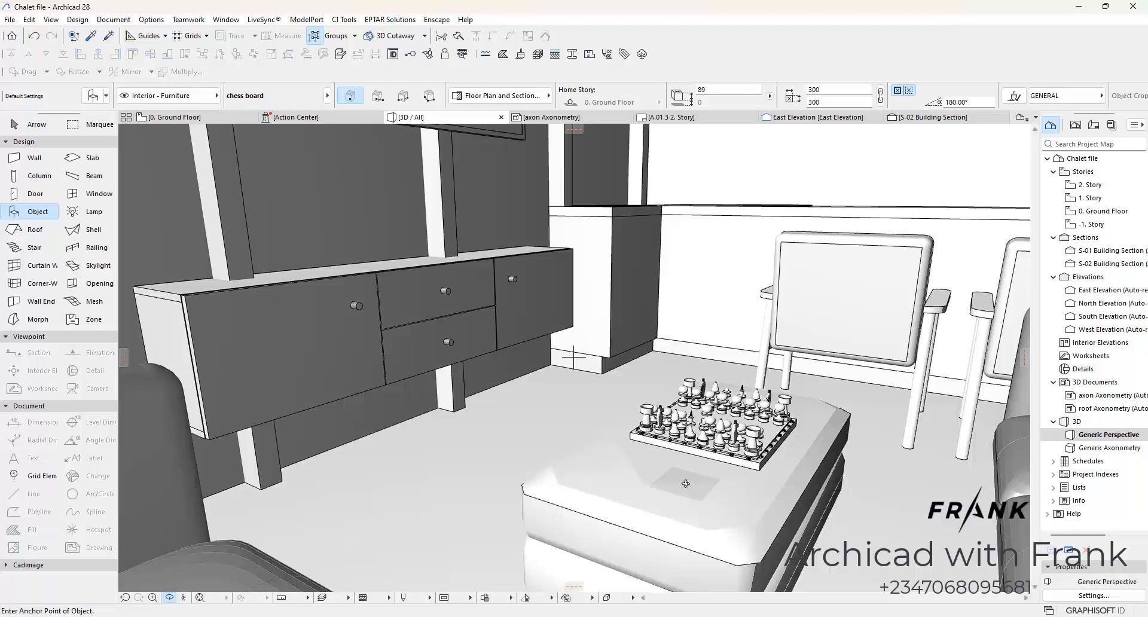
{"action": "scroll", "coordinate": [686, 483], "scroll_direction": "down", "scroll_amount": 10}
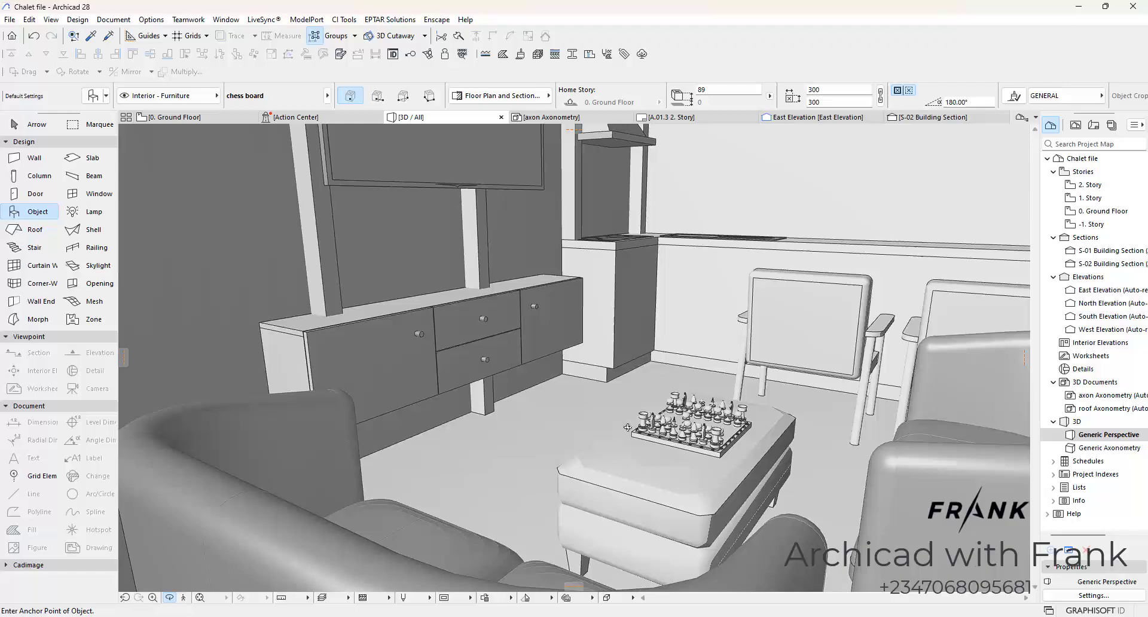
{"action": "scroll", "coordinate": [570, 370], "scroll_direction": "down", "scroll_amount": 6}
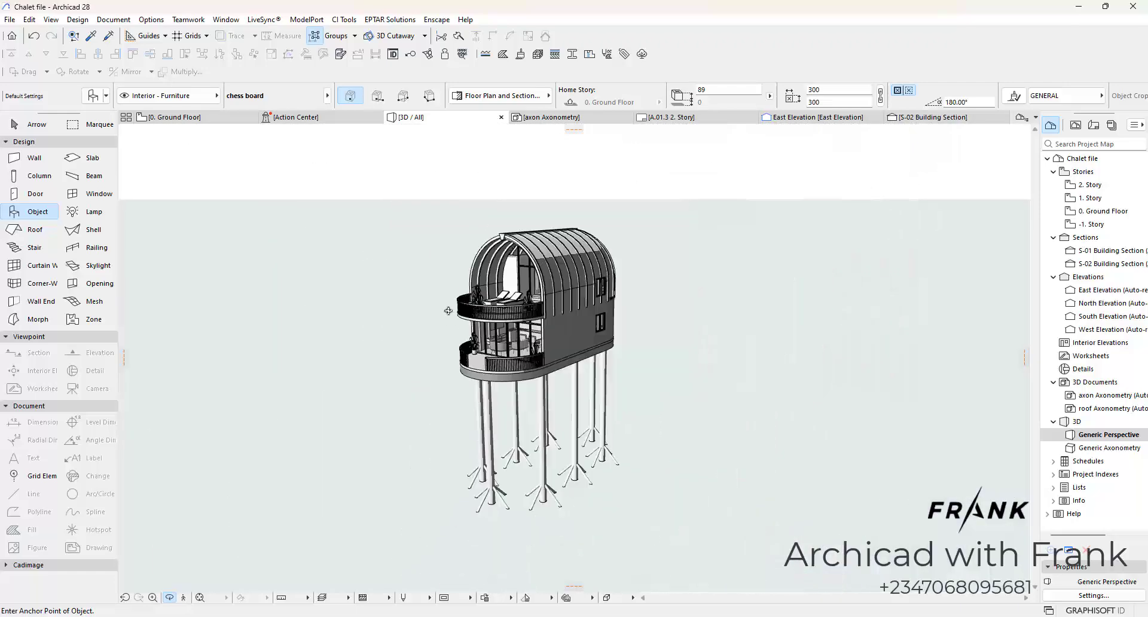